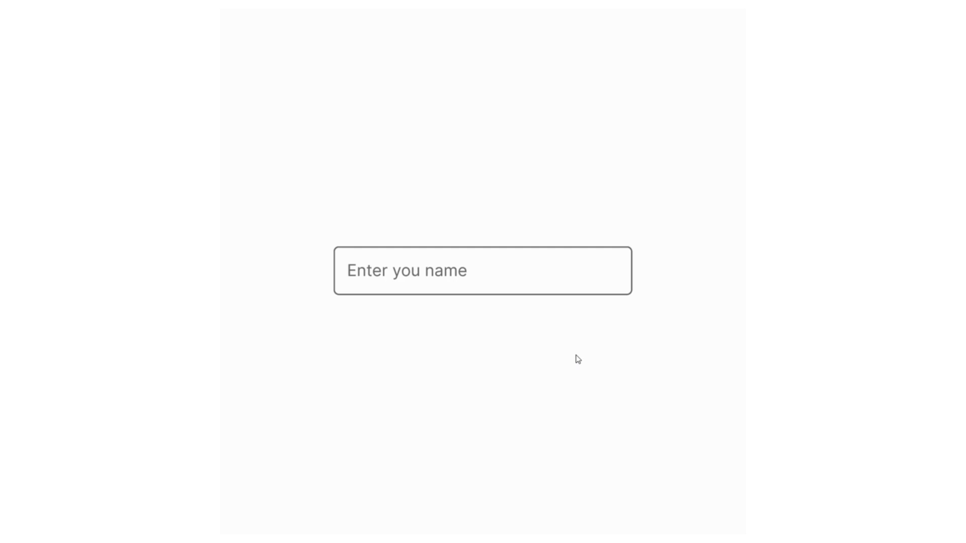
Test the input's floating label, then draw an auto-layout frame with fixed width and height
click(403, 278)
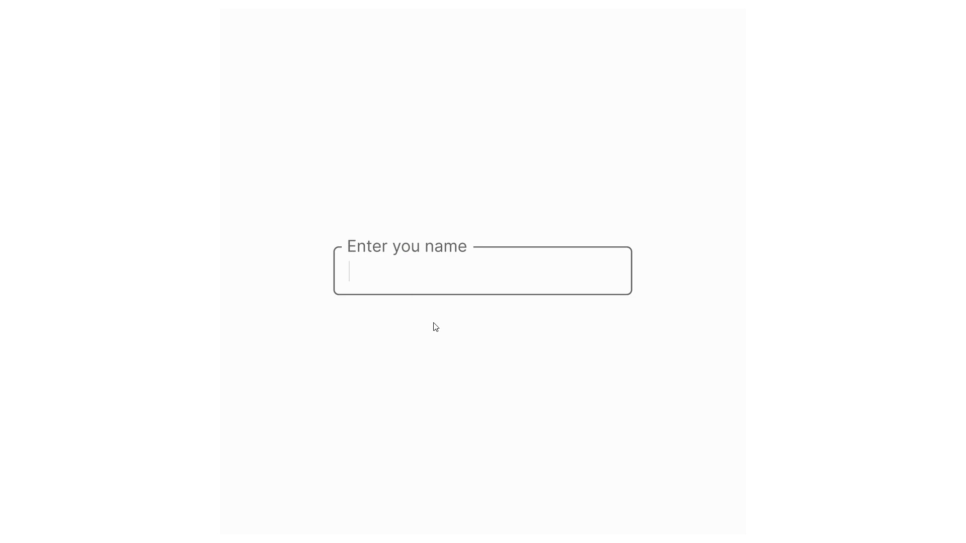
click(451, 379)
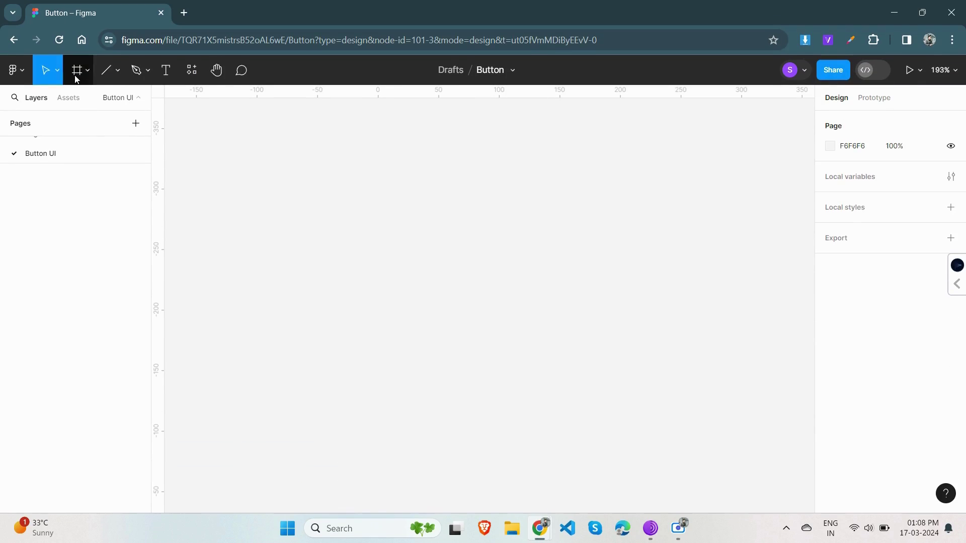
click(75, 79)
drag(350, 215, 503, 255)
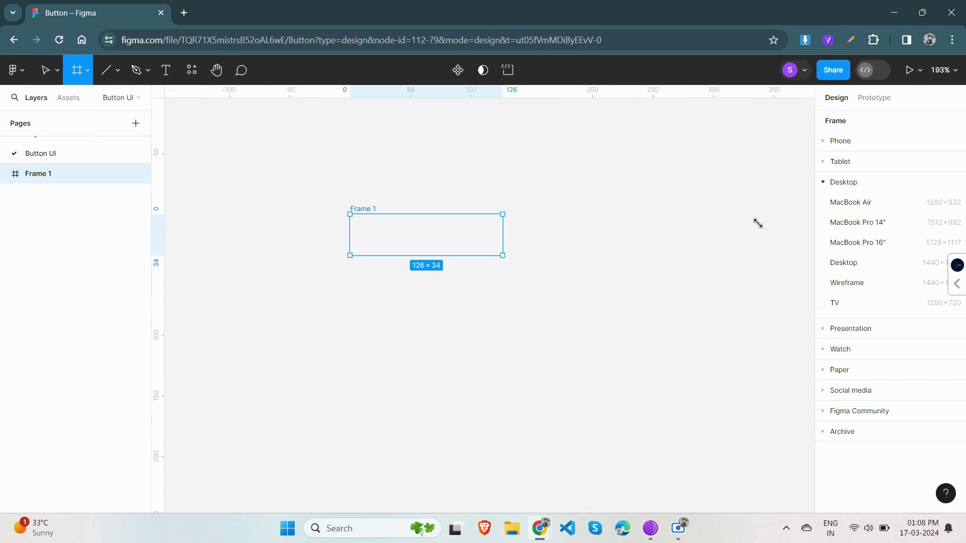
key(shift+a)
click(858, 212)
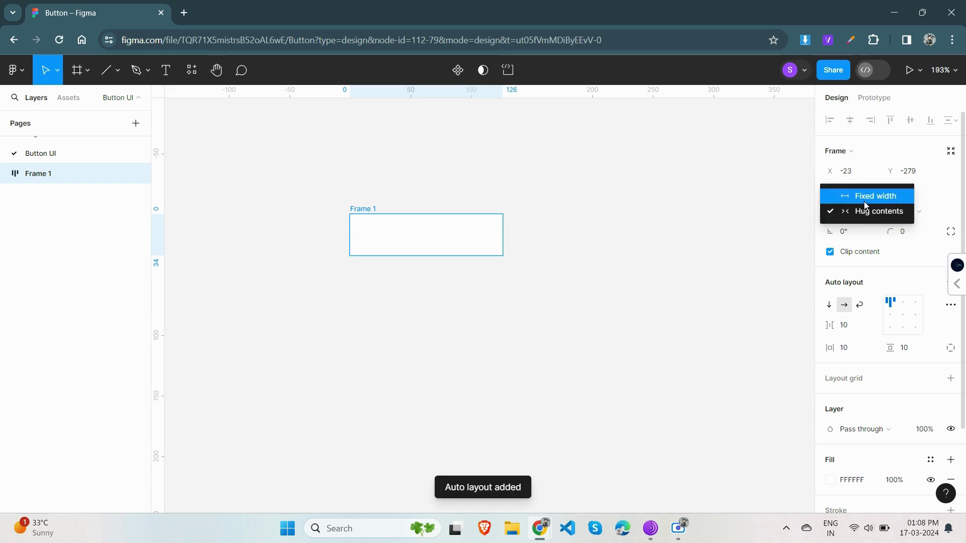
click(855, 195)
click(909, 211)
click(878, 196)
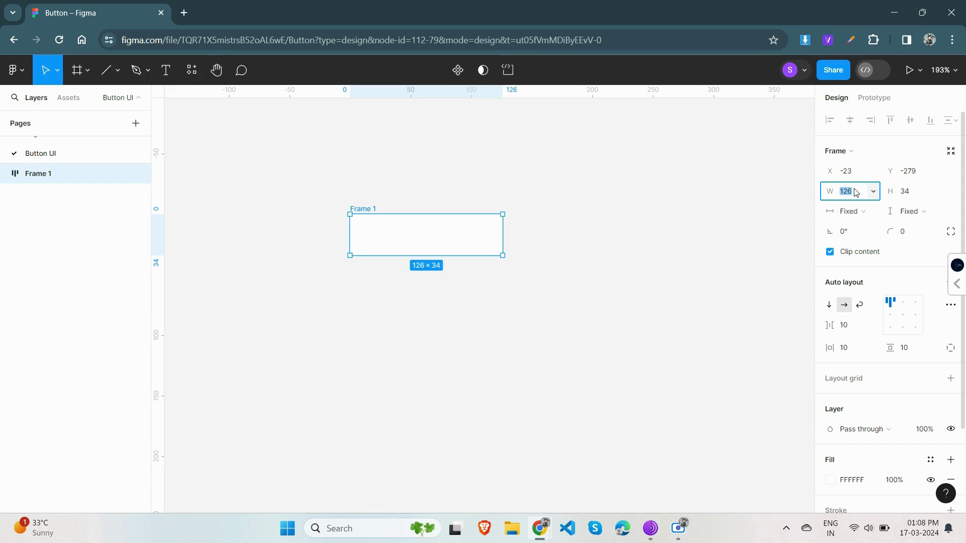
Size the frame 220×36 with 6/0 padding and centre-left alignment
text(220)
key(Tab)
text(3)
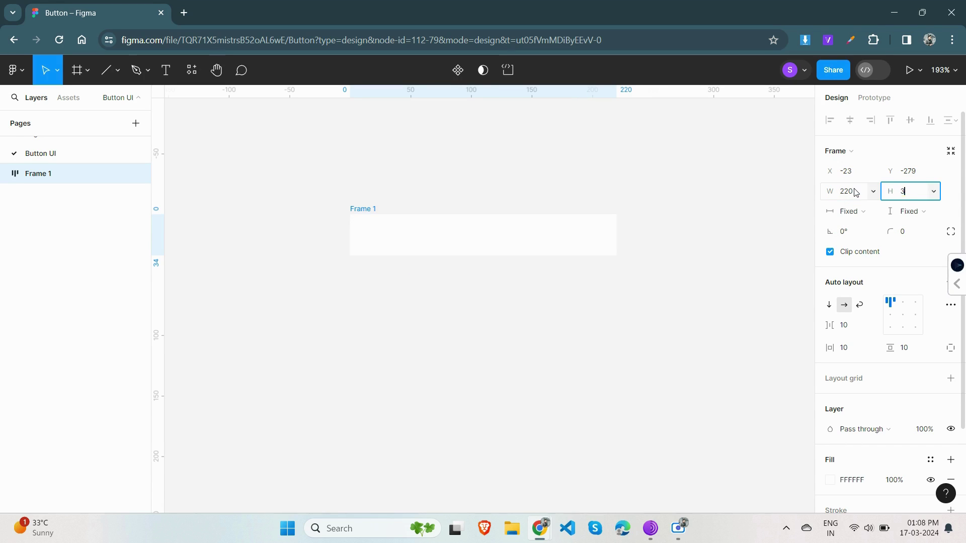
text(6)
key(Return)
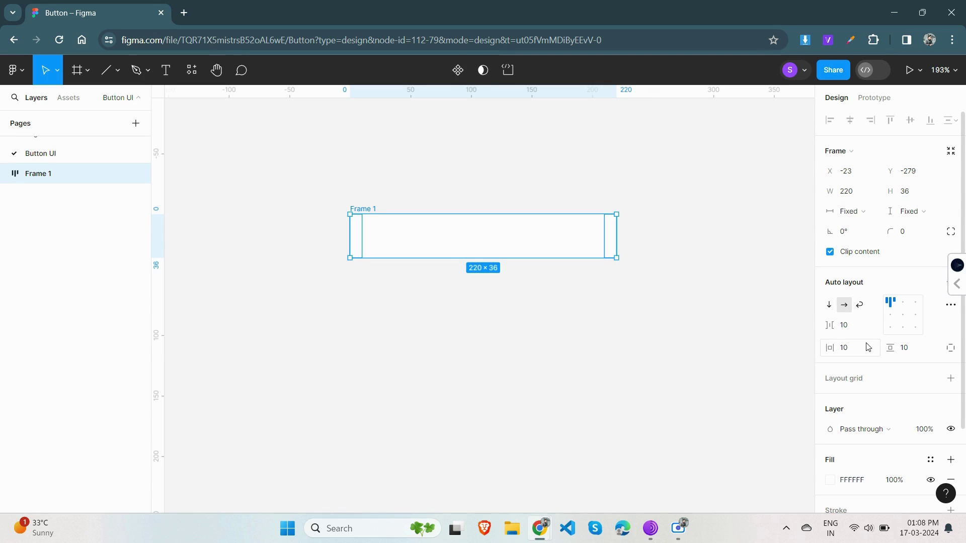
click(861, 347)
click(915, 348)
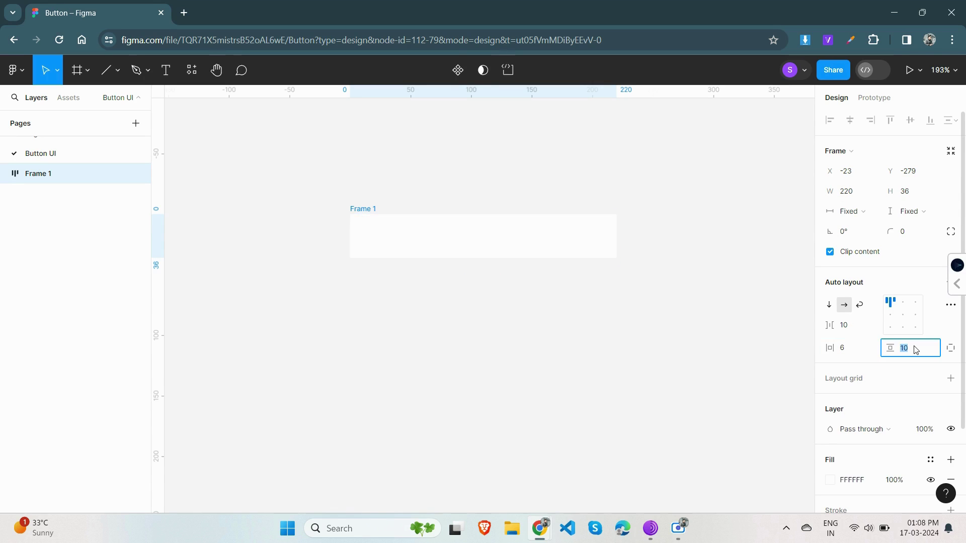
text(0)
key(Return)
click(890, 315)
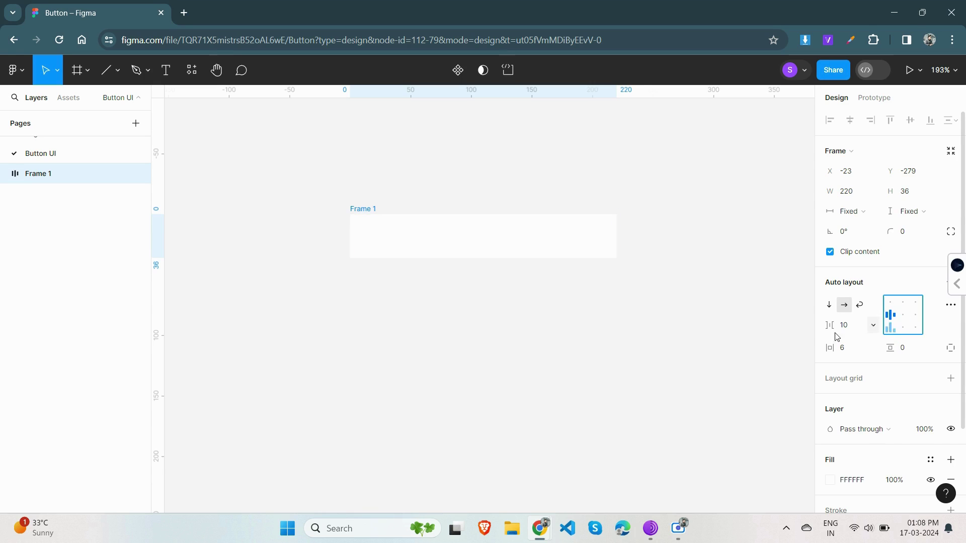
Give the frame a grey 666666 border and 4px rounded corners
scroll(867, 405, down, 2)
click(848, 409)
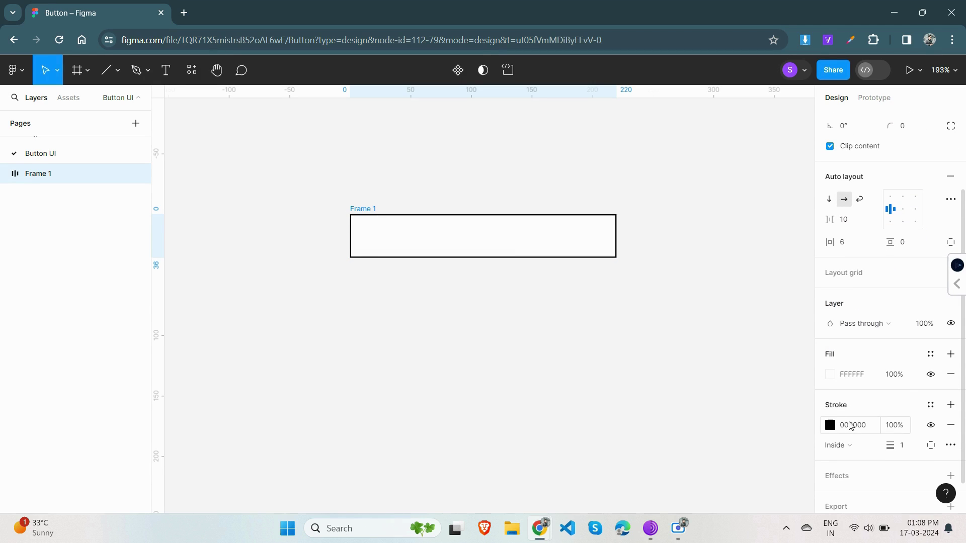
text(666)
key(Return)
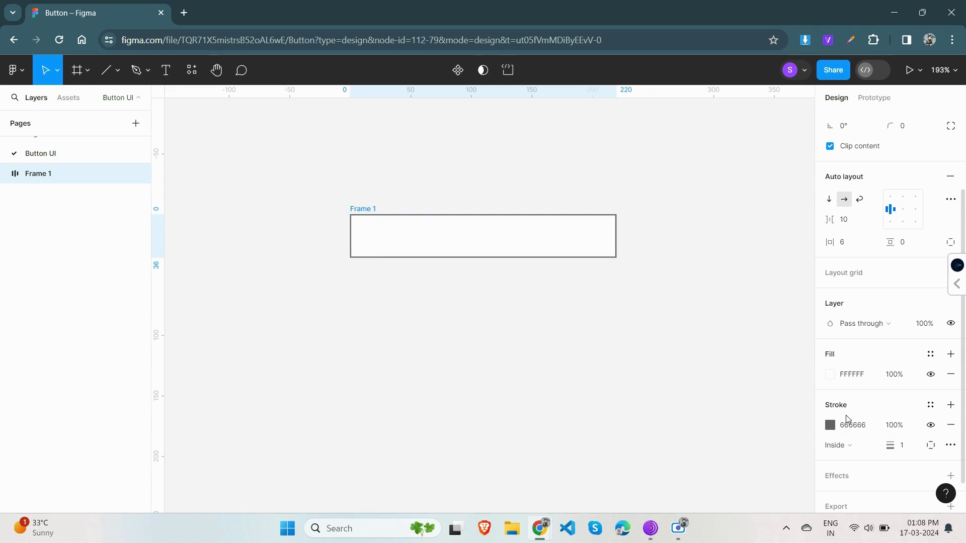
scroll(905, 302, up, 2)
click(911, 233)
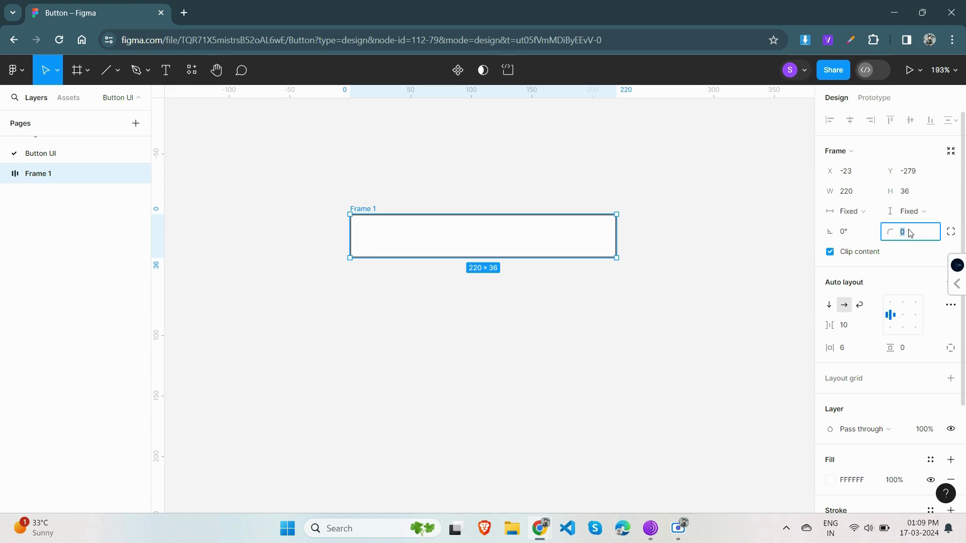
text(4)
key(Return)
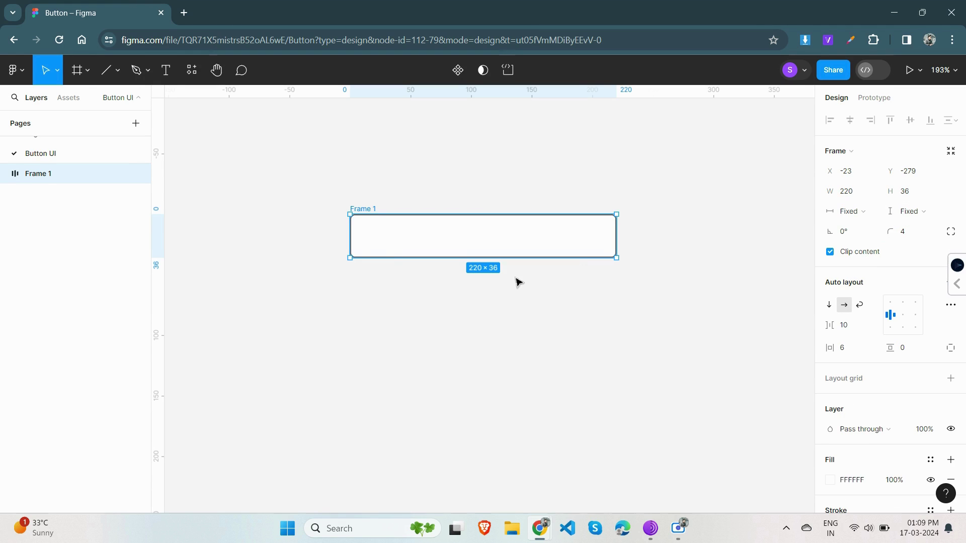
click(169, 178)
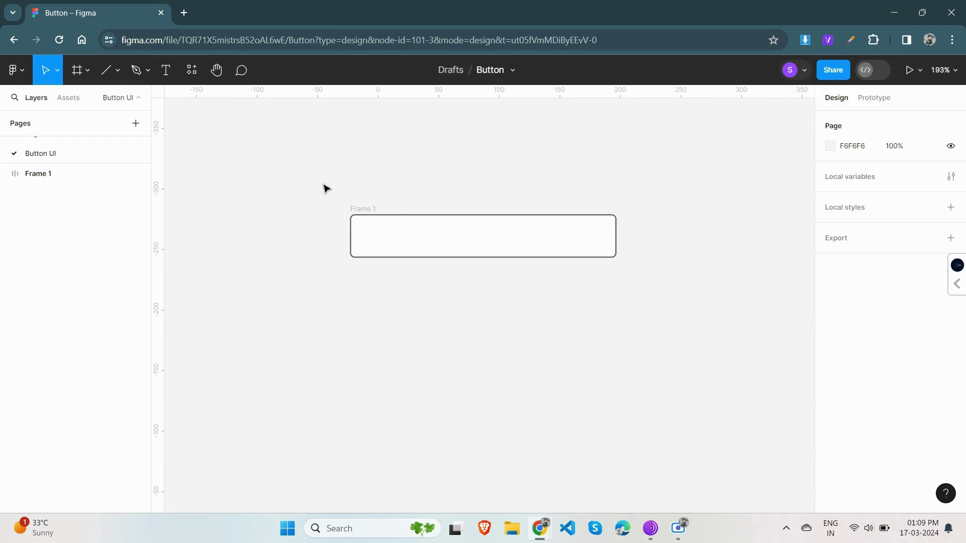
Draw Frame 2 inside Frame 1 with auto layout, hug width and 16 height
click(76, 70)
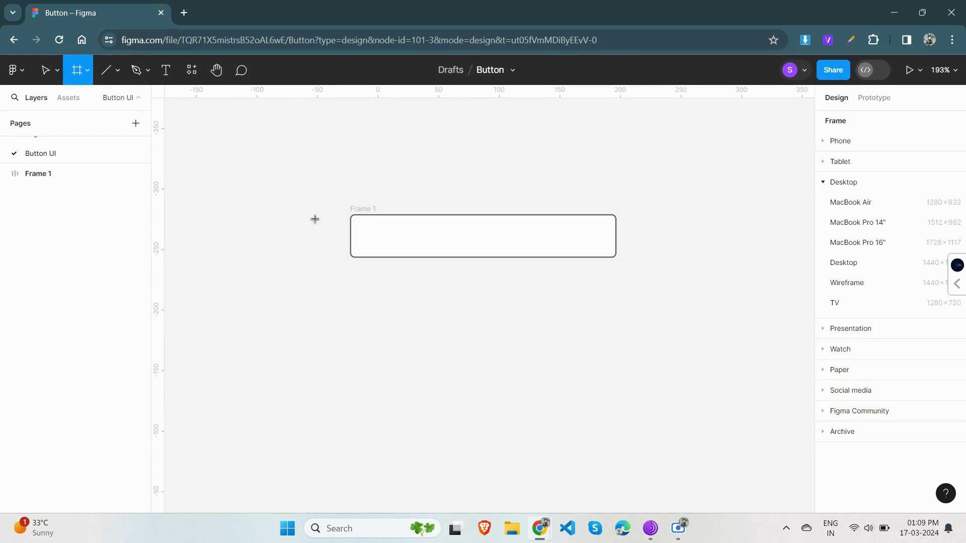
click(370, 234)
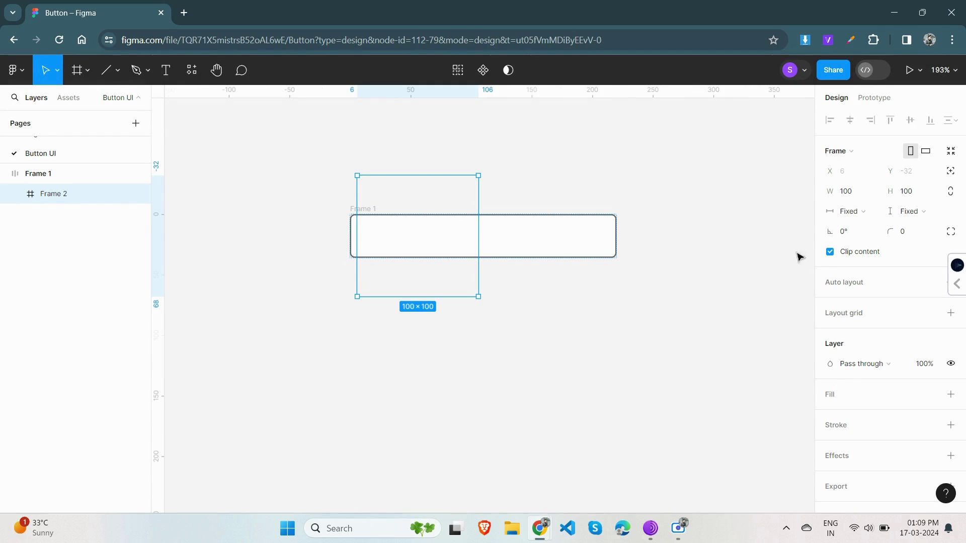
key(shift+a)
click(908, 211)
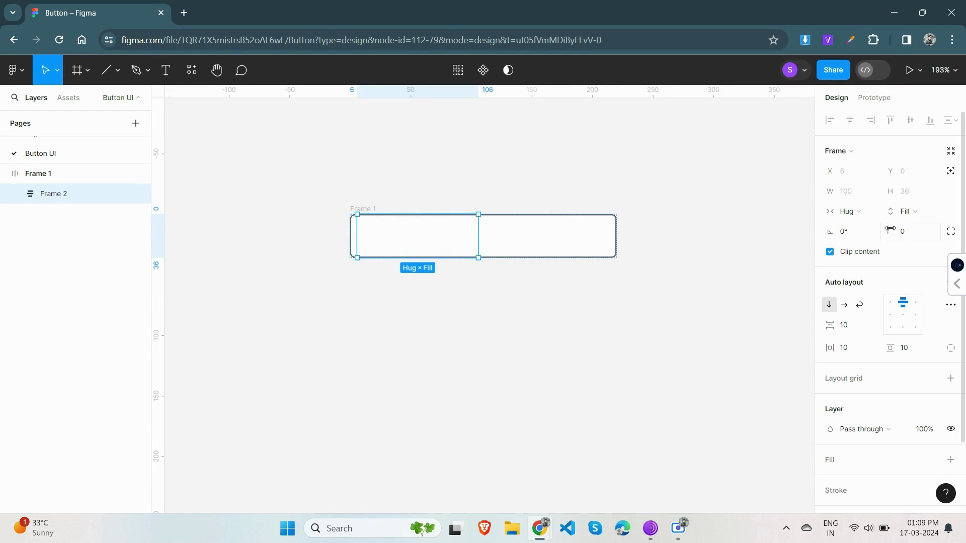
click(864, 212)
click(914, 198)
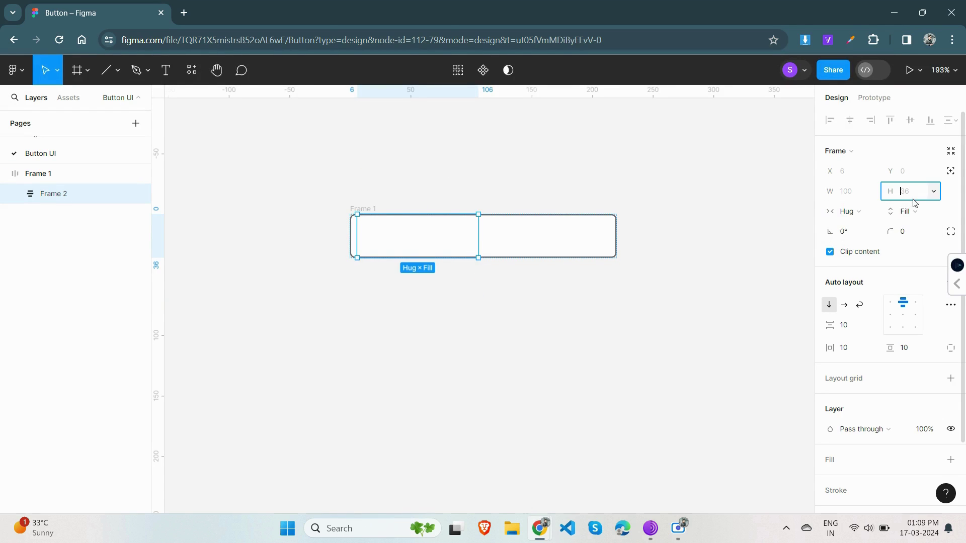
text(16)
key(Return)
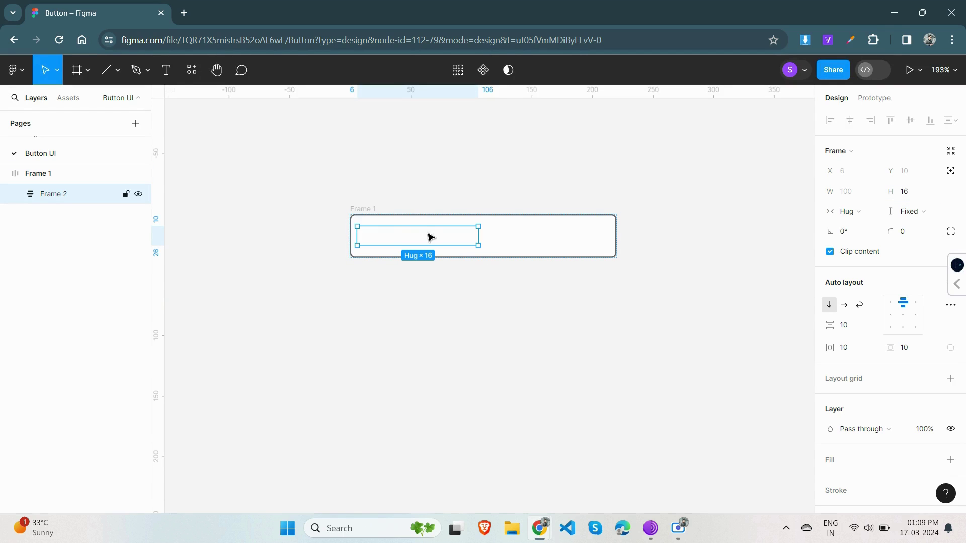
Give Frame 2 4px side padding and zero vertical padding
scroll(392, 244, up, 2)
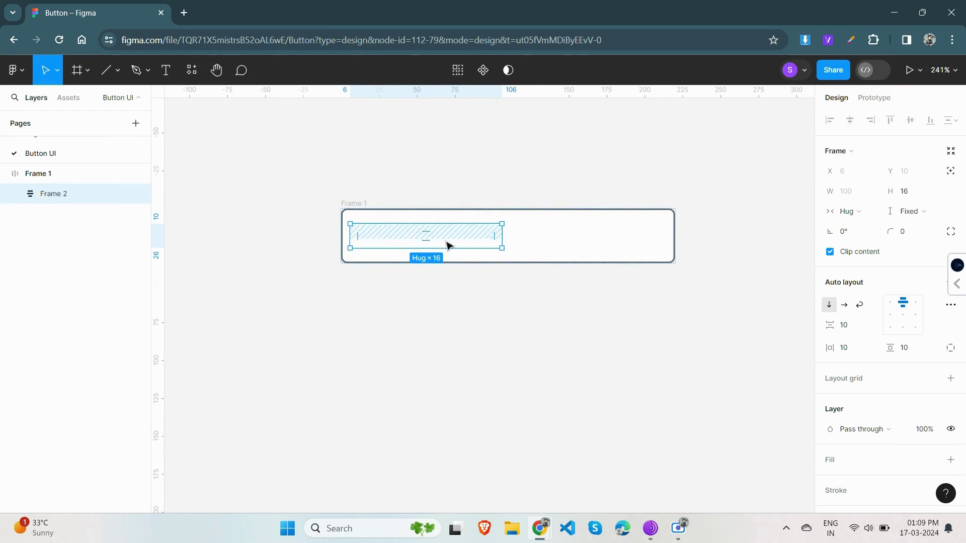
click(858, 351)
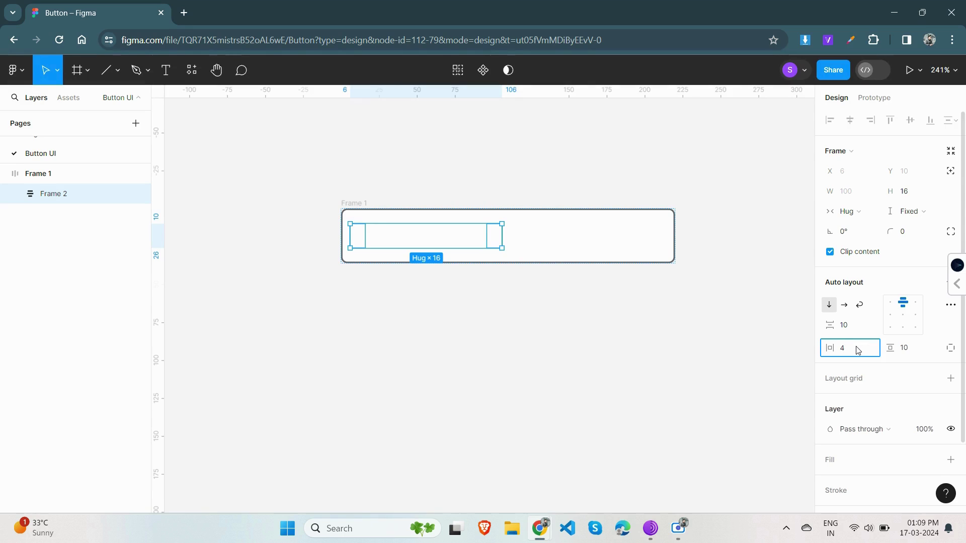
key(Tab)
key(Return)
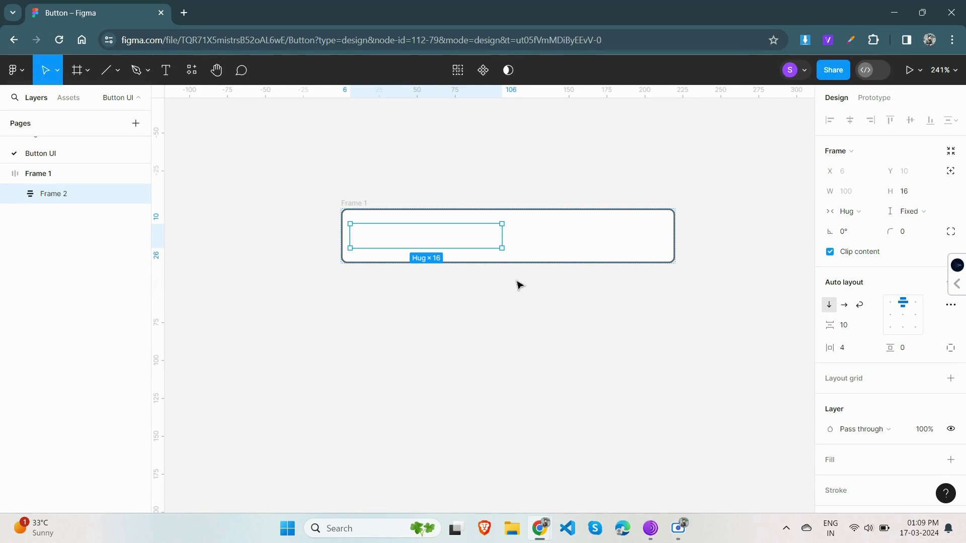
click(166, 70)
Type the placeholder text 'Enter you name' into the text layer in Frame 2
click(370, 235)
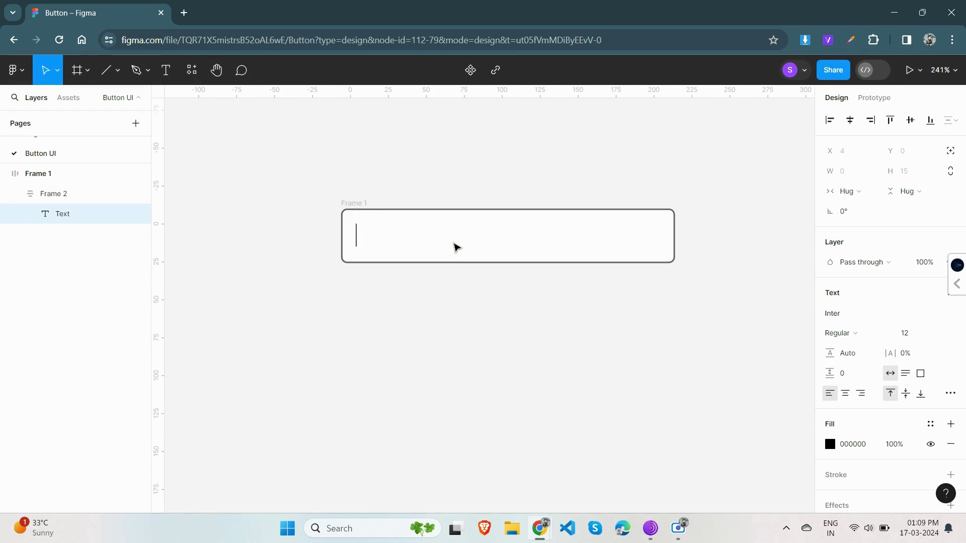
text(N)
key(BackSpace)
text(ENte)
key(BackSpace)
key(BackSpace)
key(BackSpace)
text(nter )
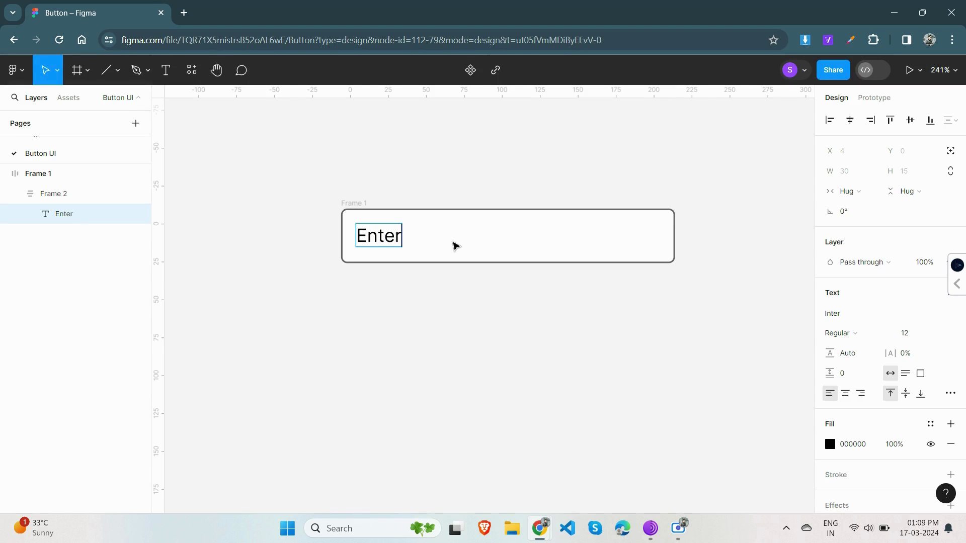
text(you na)
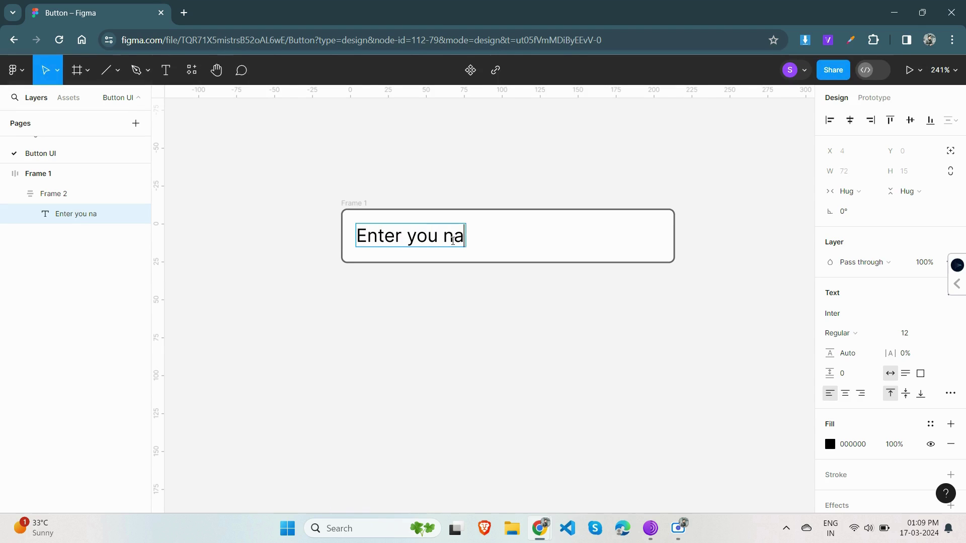
text(me)
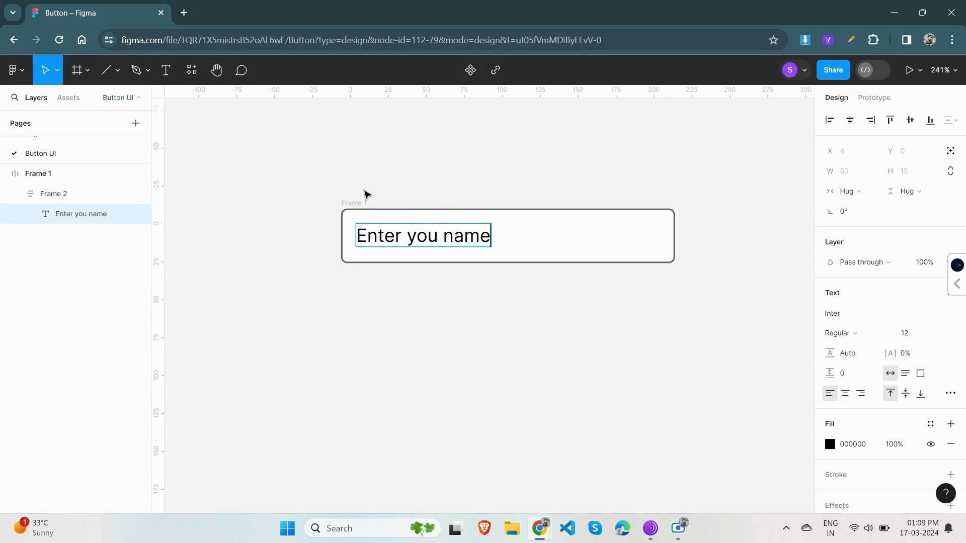
key(Escape)
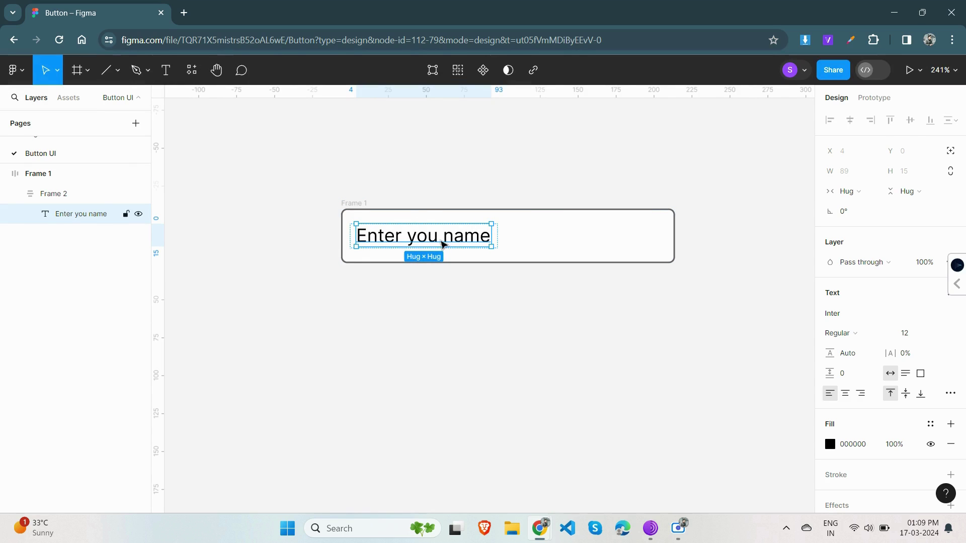
Reselect Frame 2, then select the outer Frame 1 input frame
click(89, 196)
scroll(888, 400, down, 2)
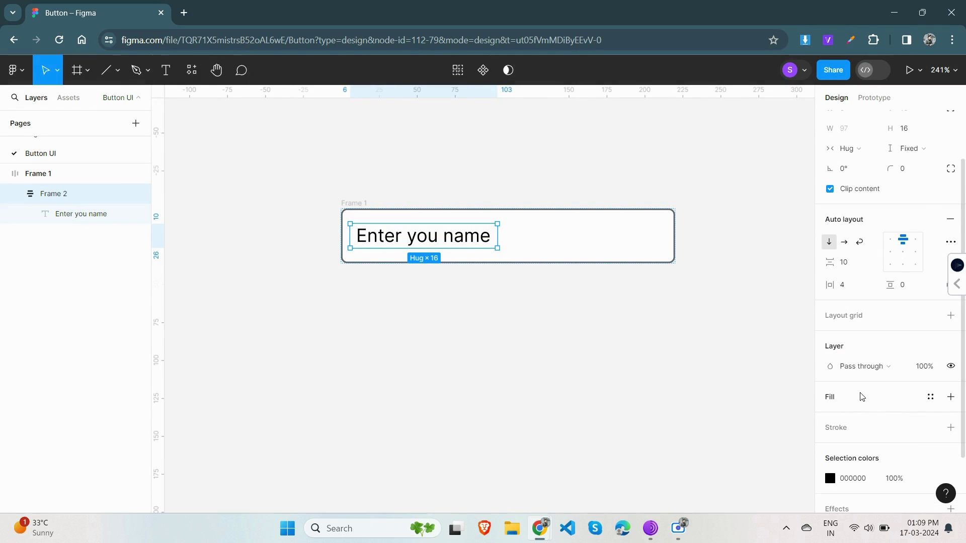
click(523, 304)
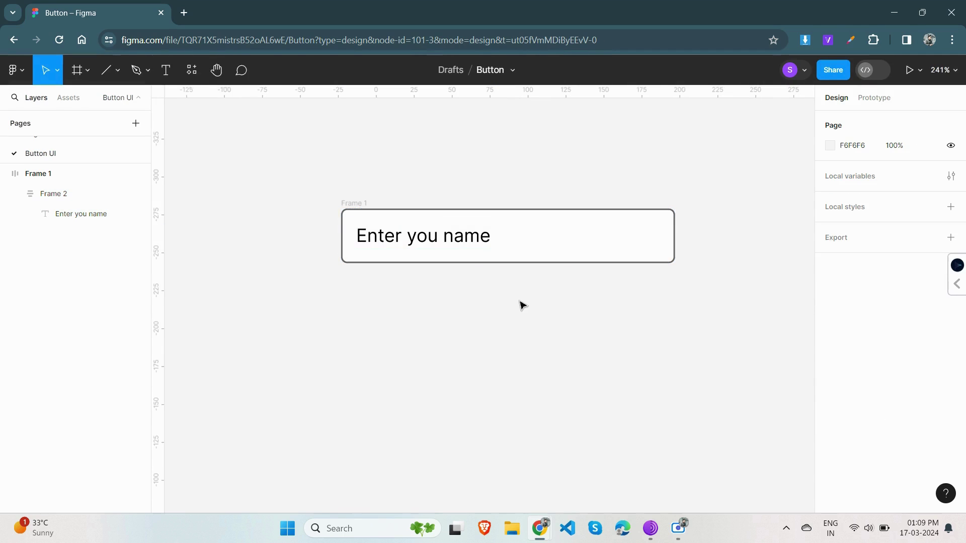
scroll(443, 282, down, 1)
scroll(443, 282, down, 1)
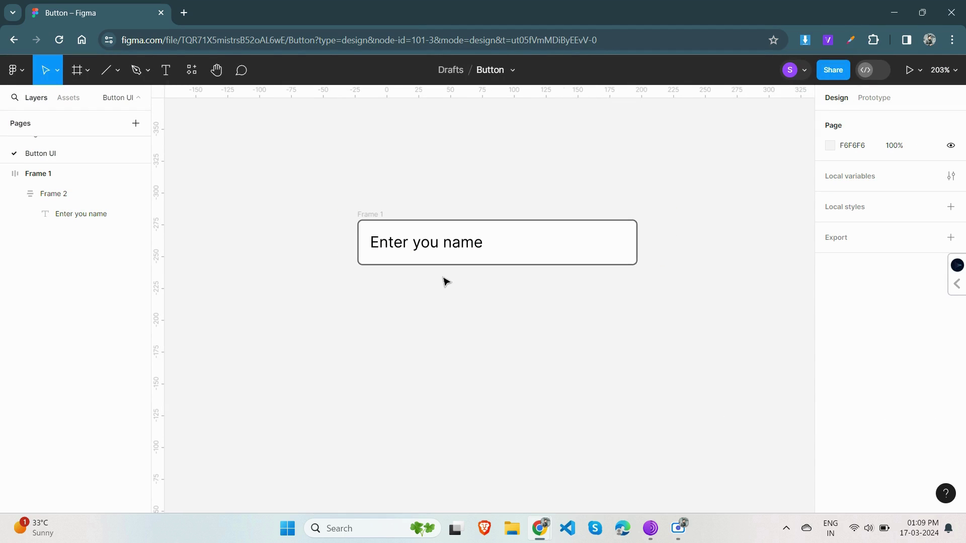
click(533, 247)
scroll(847, 226, up, 1)
scroll(847, 251, up, 5)
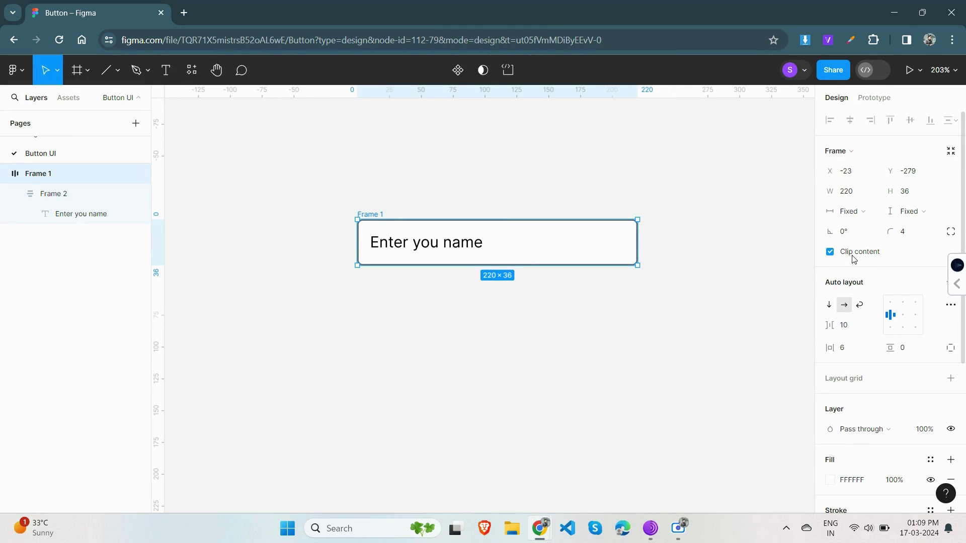
Rename Frame 1 to 'btn' and reselect it
double_click(369, 215)
text(btn)
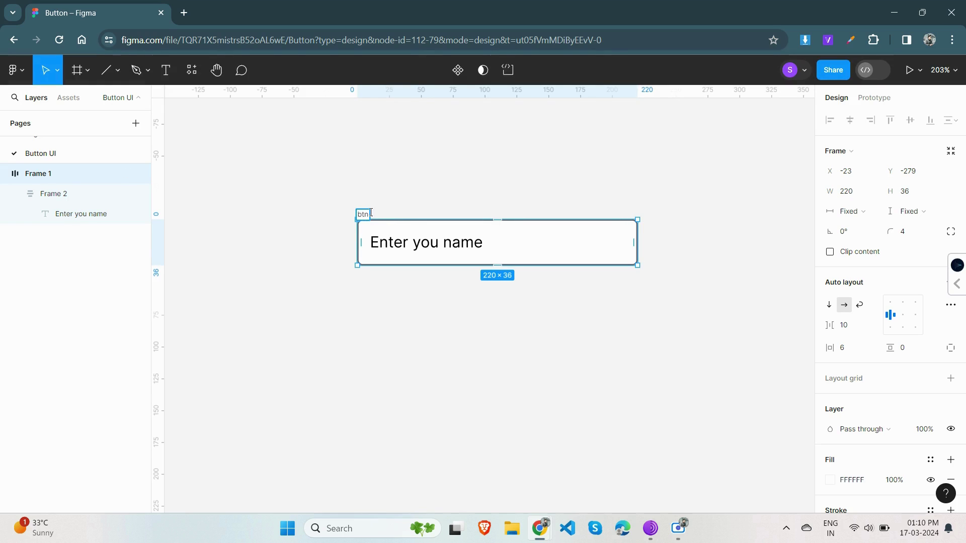
click(426, 203)
scroll(408, 221, down, 2)
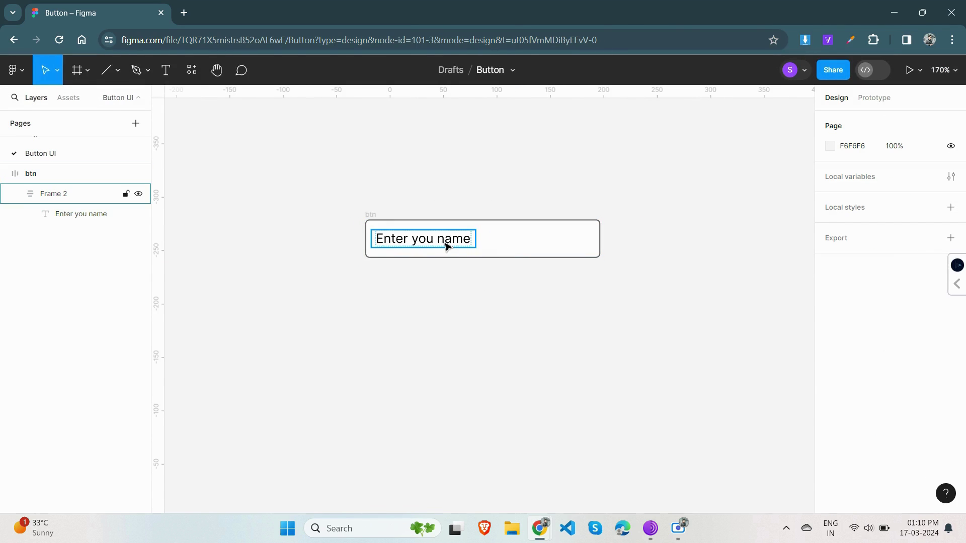
scroll(305, 263, up, 1)
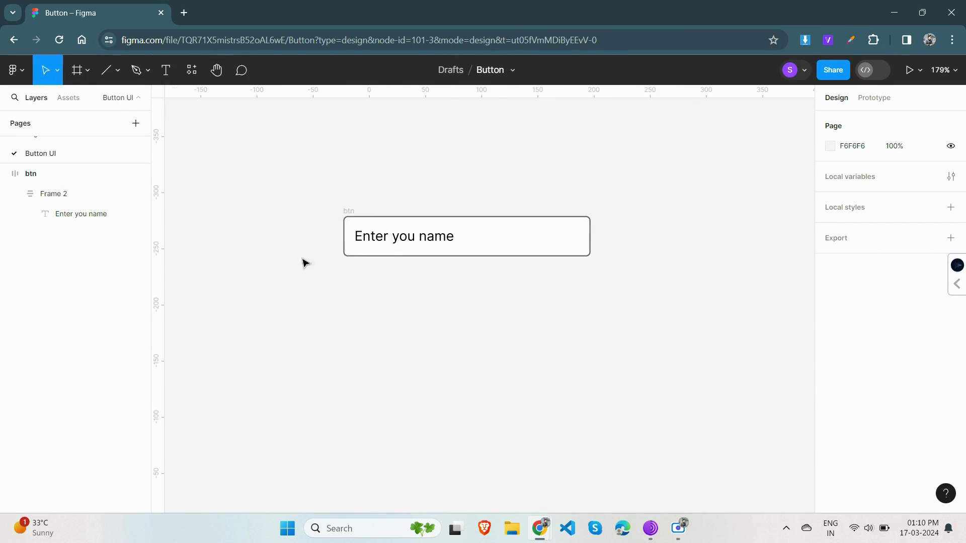
click(343, 213)
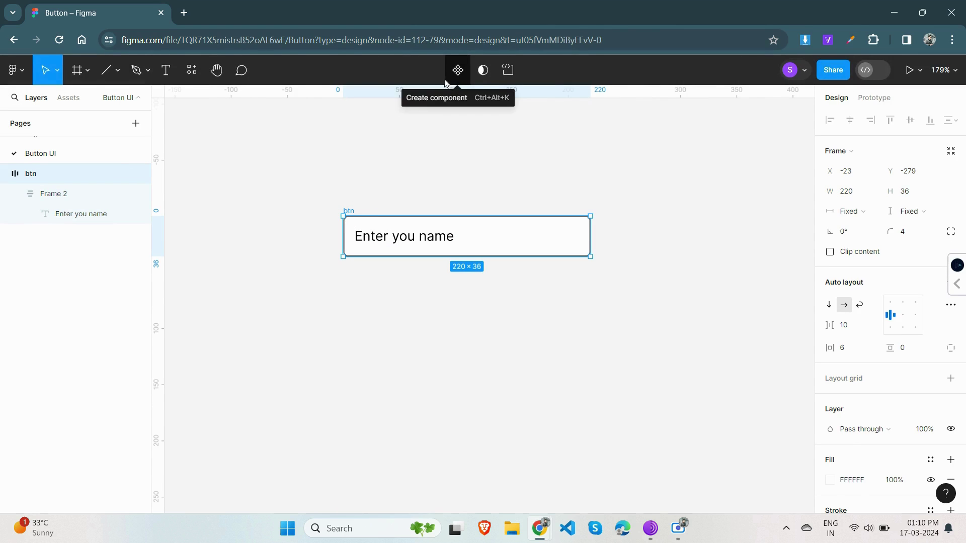
Make btn a component, add Variant2, and nudge its label up onto the border
click(458, 73)
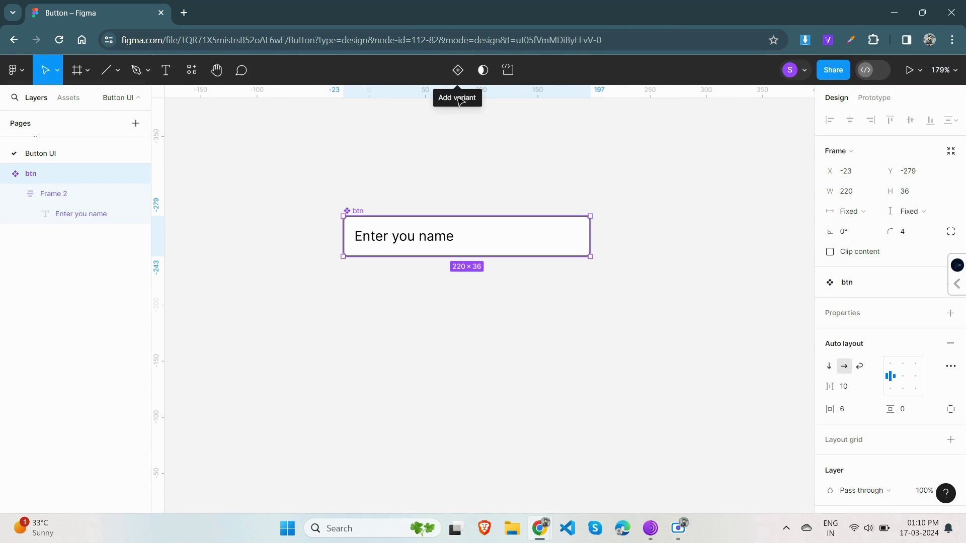
click(458, 70)
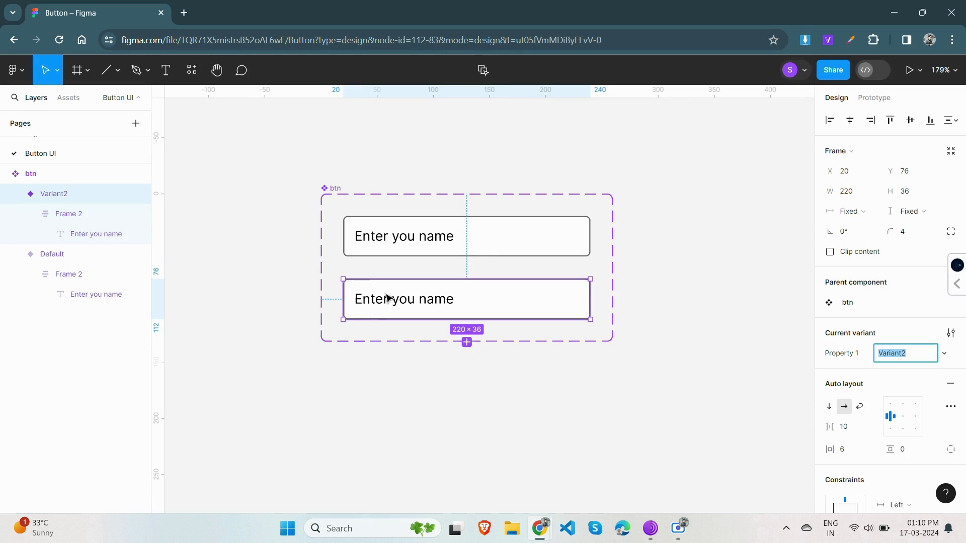
double_click(441, 299)
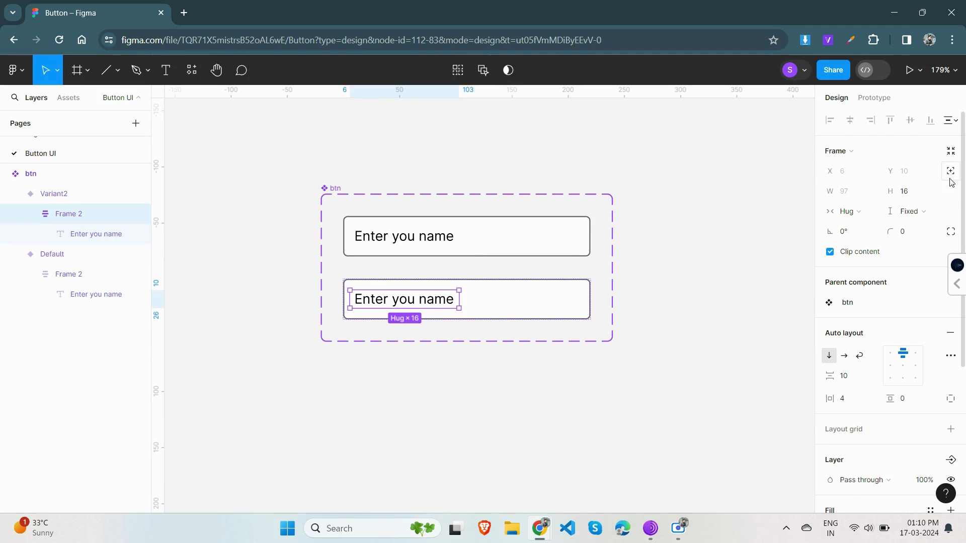
key(shift+Up)
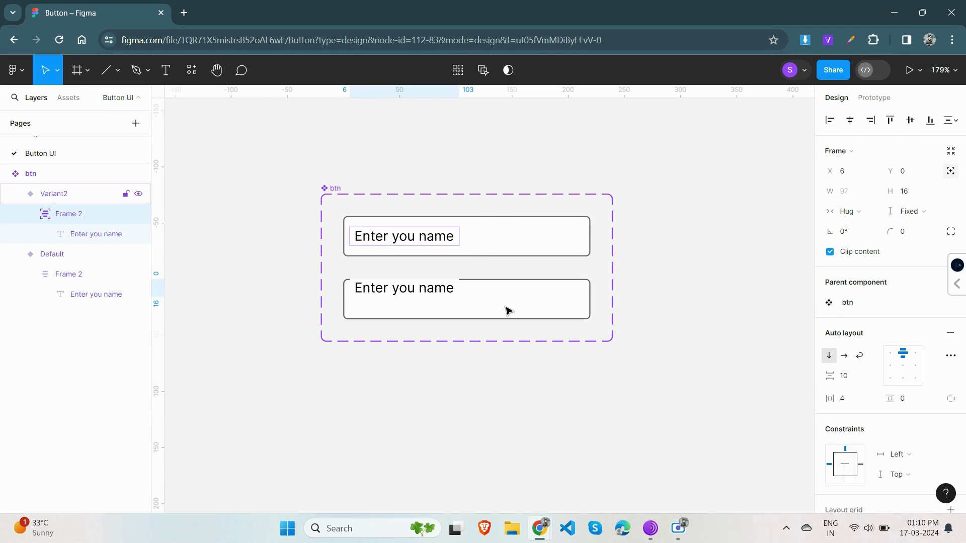
key(Up)
key(Up)
key(Up)
key(Up)
key(Up)
key(Up)
key(Up)
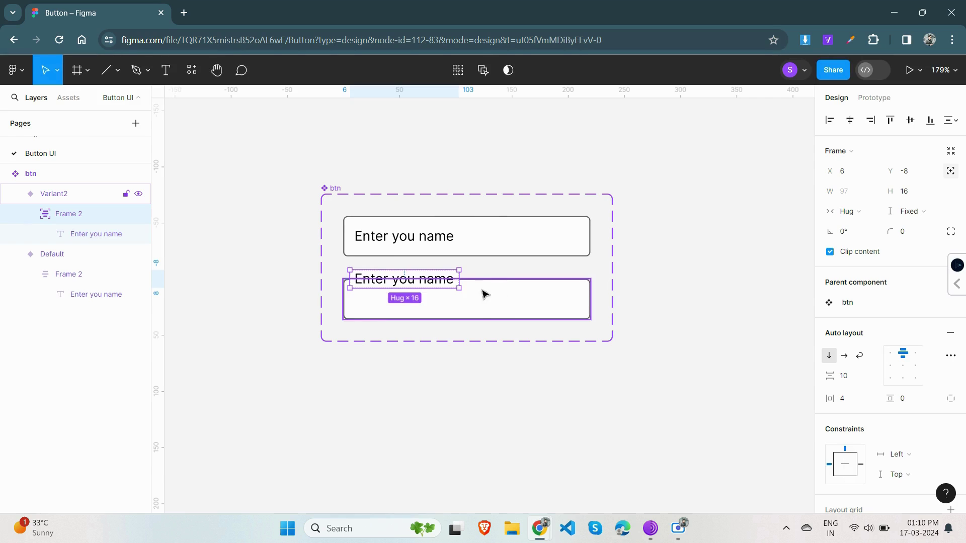
click(668, 258)
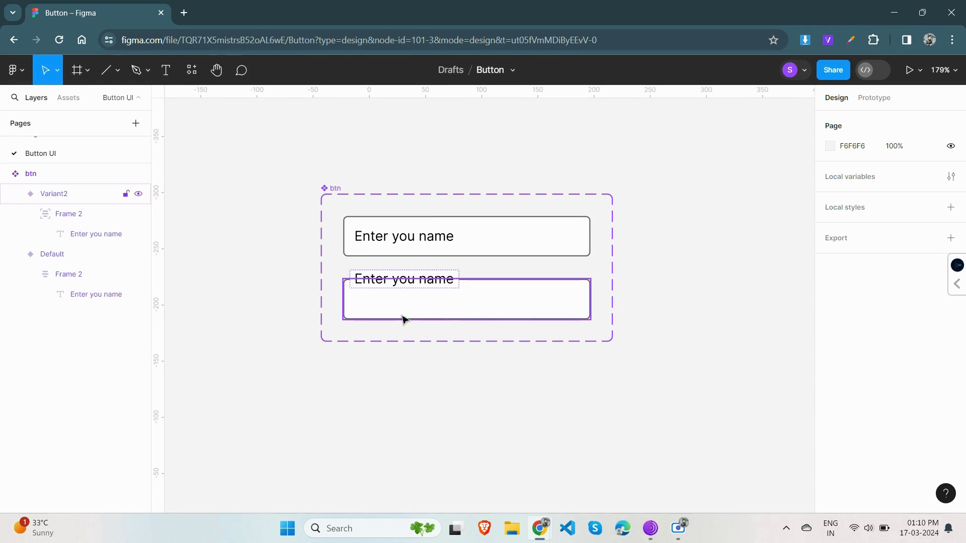
Link the Default variant on click to Variant2 with Smart animate, Ease out, 300ms
click(507, 235)
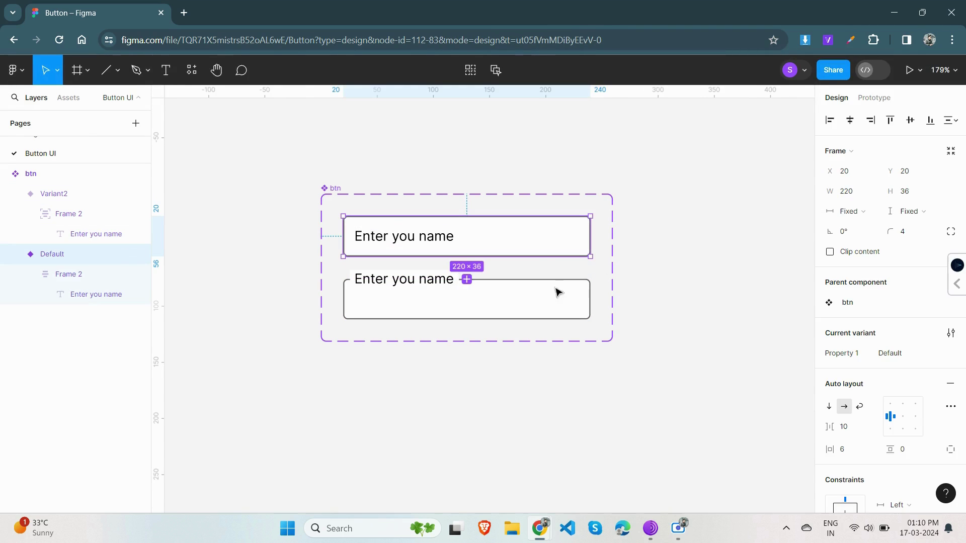
click(875, 99)
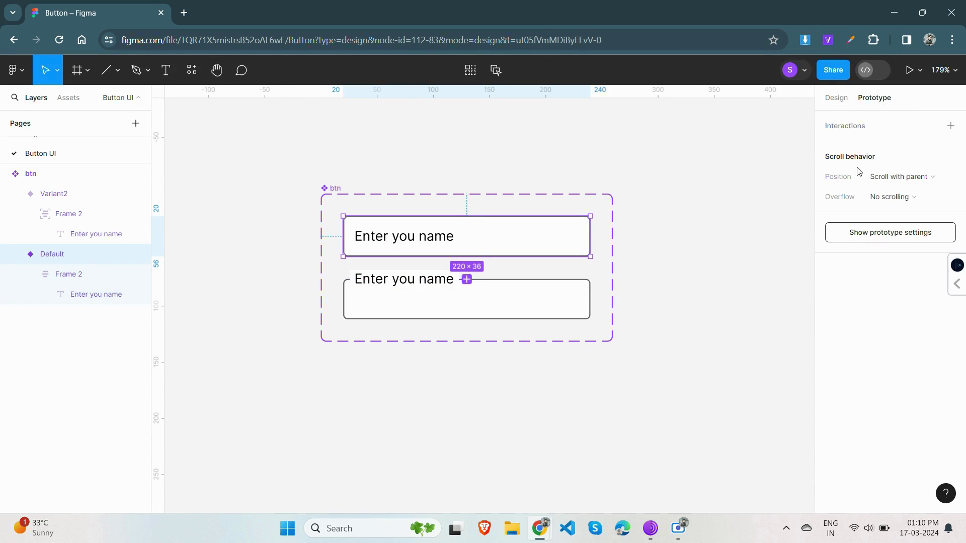
drag(467, 258, 467, 279)
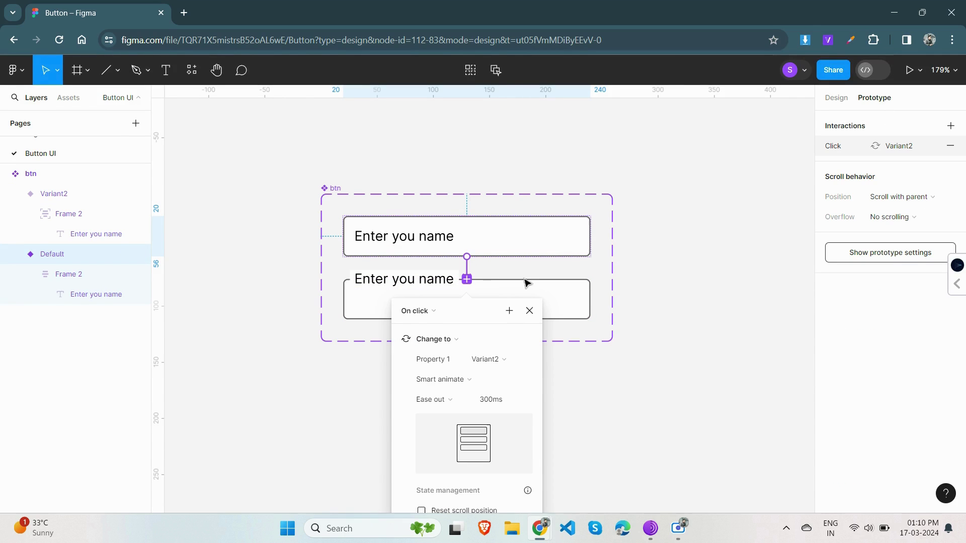
scroll(493, 378, down, 1)
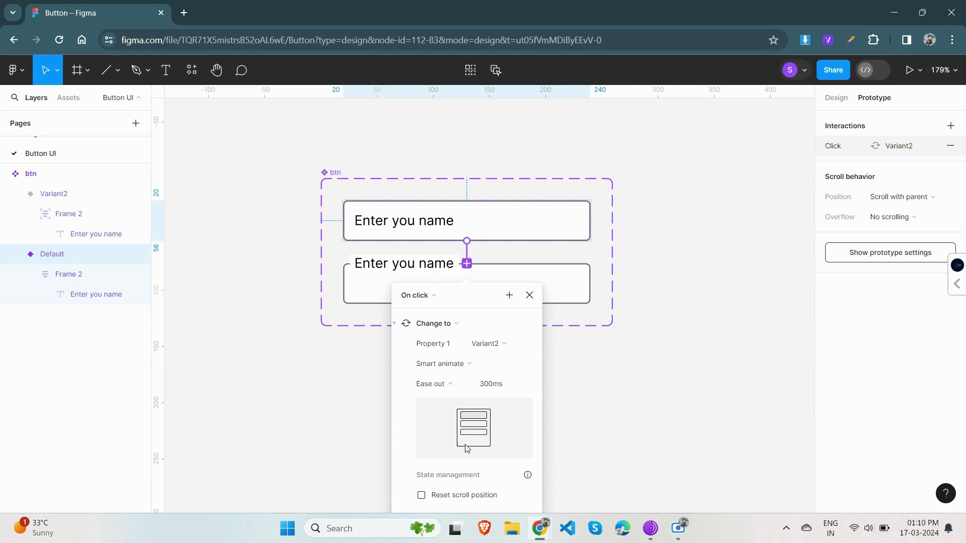
click(567, 344)
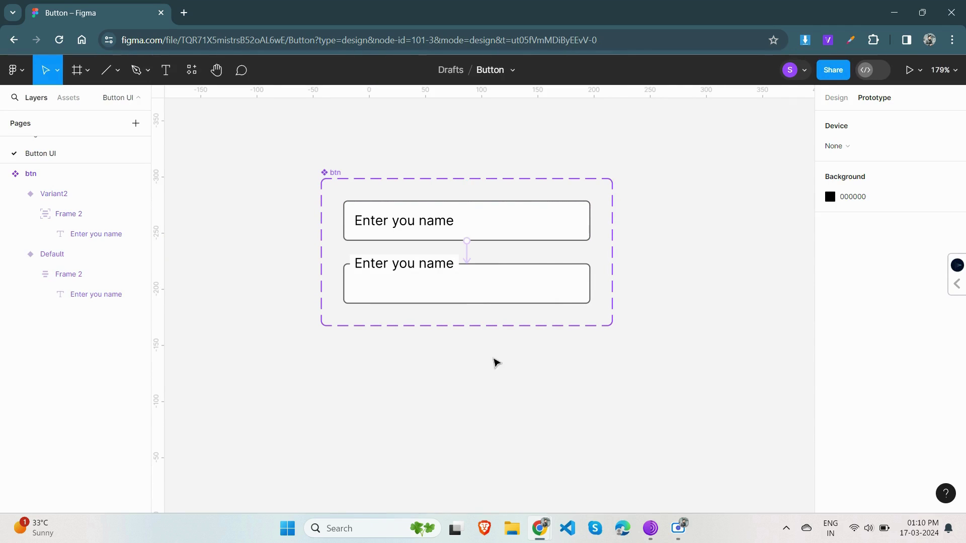
scroll(476, 355, up, 1)
scroll(475, 352, left, 3)
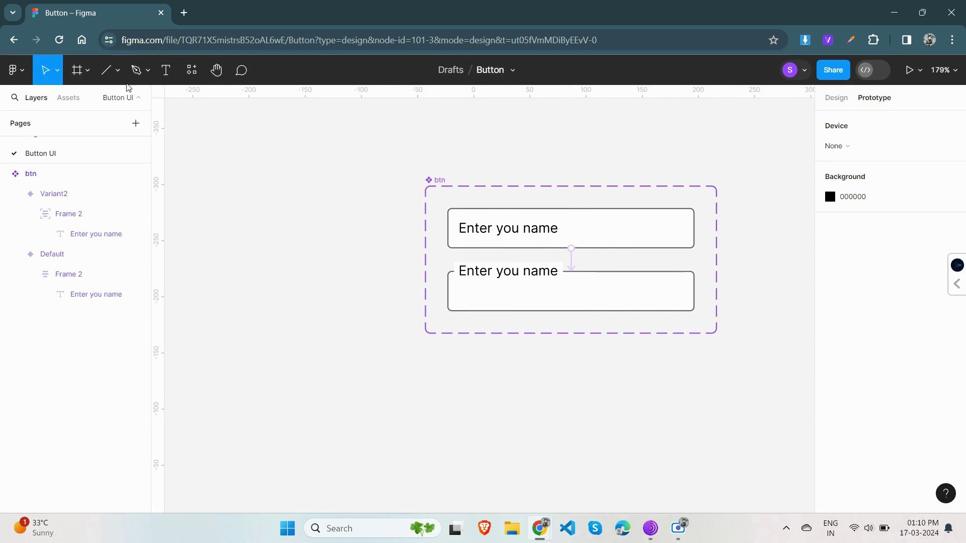
Draw Frame 3 beside btn and size it 10×15
click(76, 70)
drag(318, 207, 340, 235)
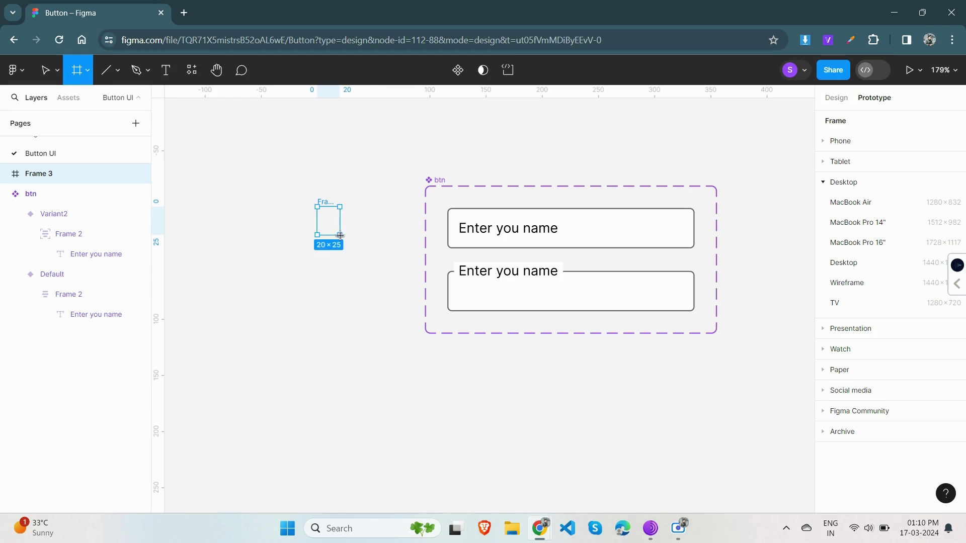
click(836, 98)
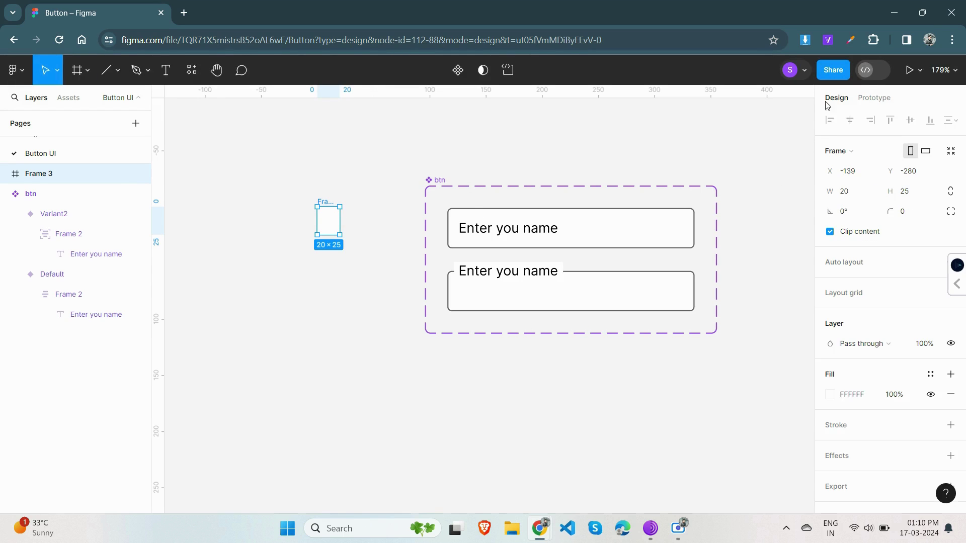
click(860, 193)
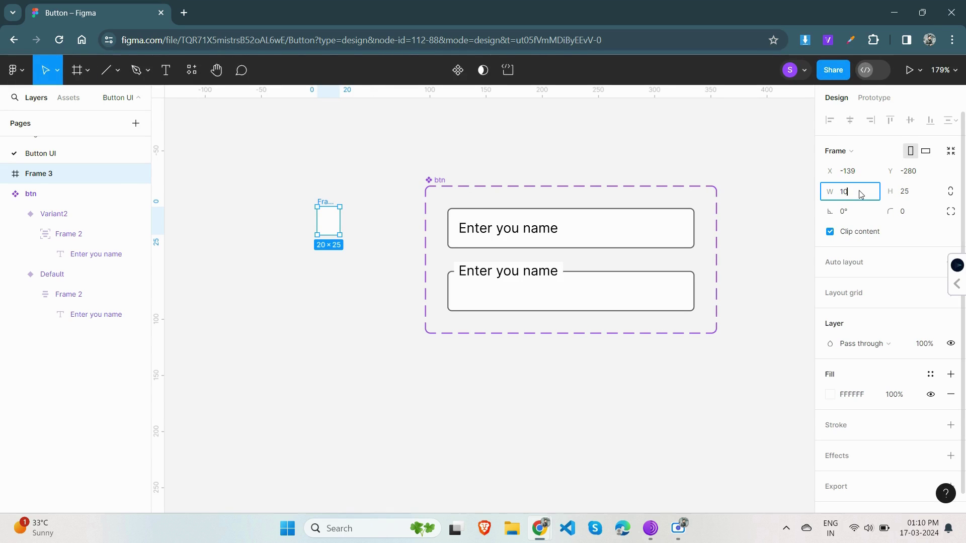
key(Tab)
key(Return)
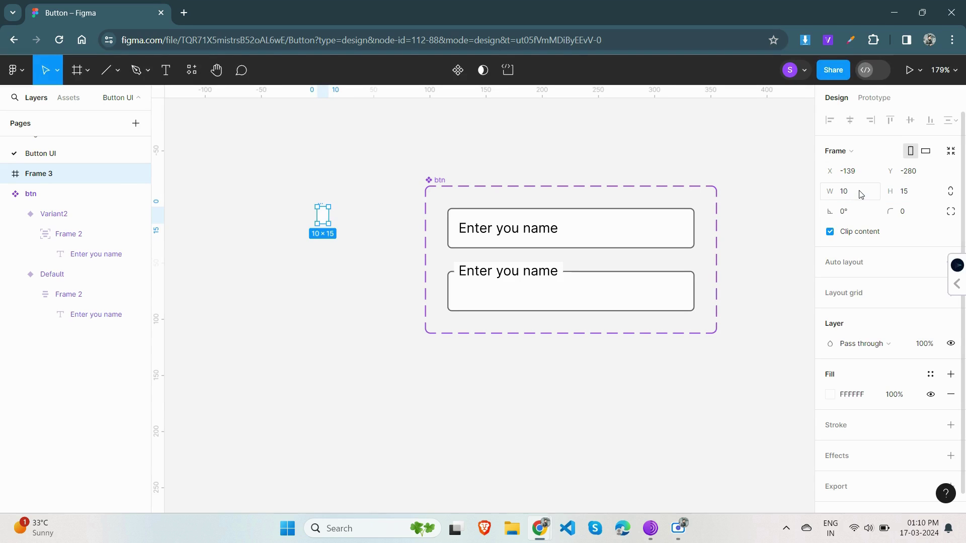
scroll(260, 207, up, 5)
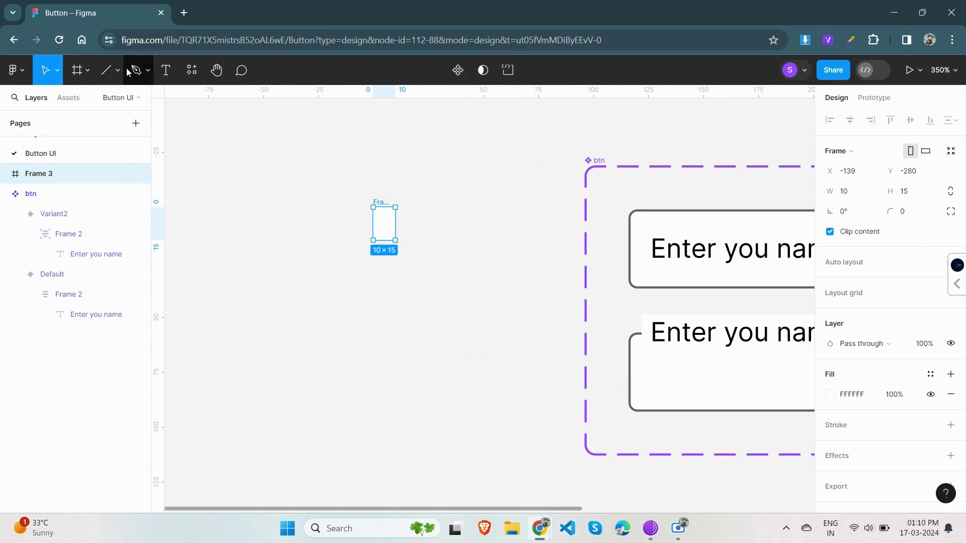
Draw a thin black vertical line down Frame 3 as the text cursor
click(105, 70)
scroll(381, 221, up, 3)
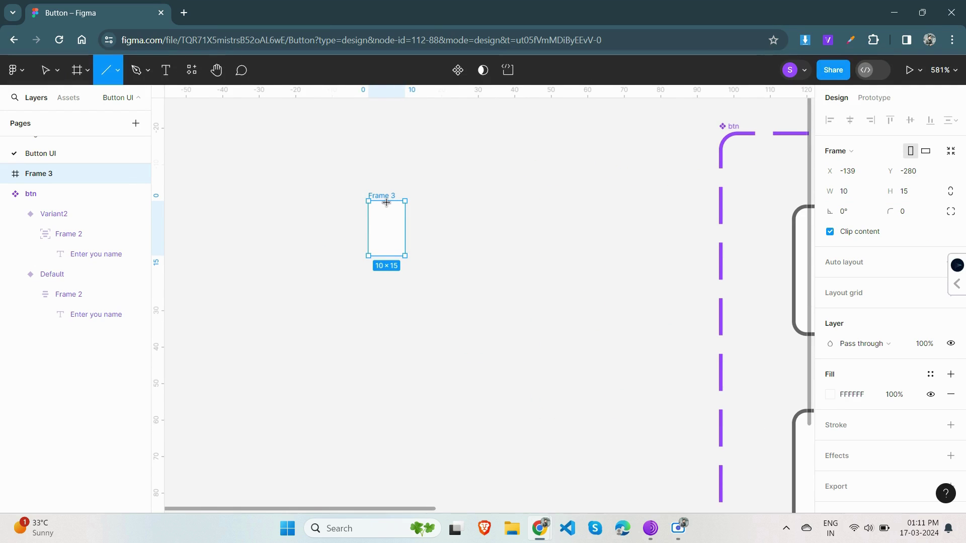
drag(386, 202, 392, 263)
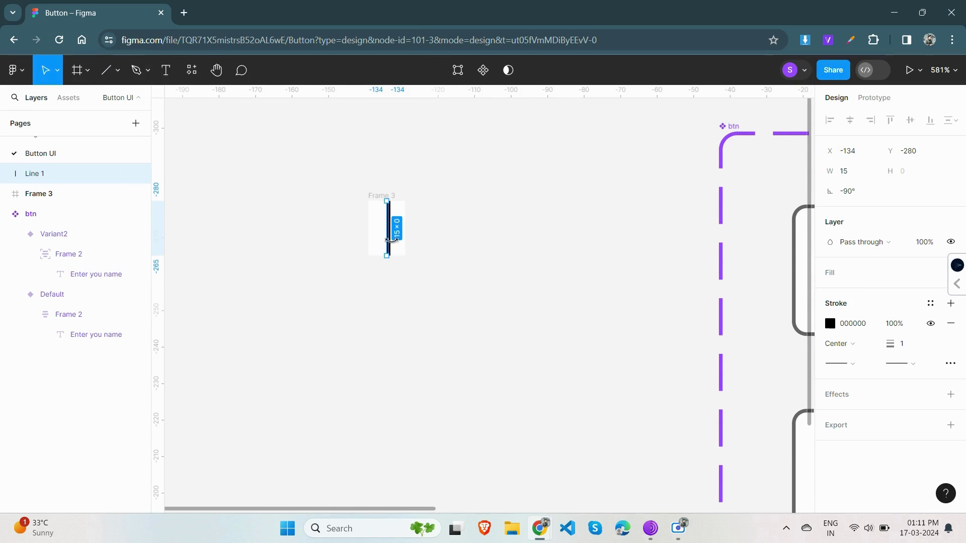
click(415, 218)
scroll(390, 207, up, 3)
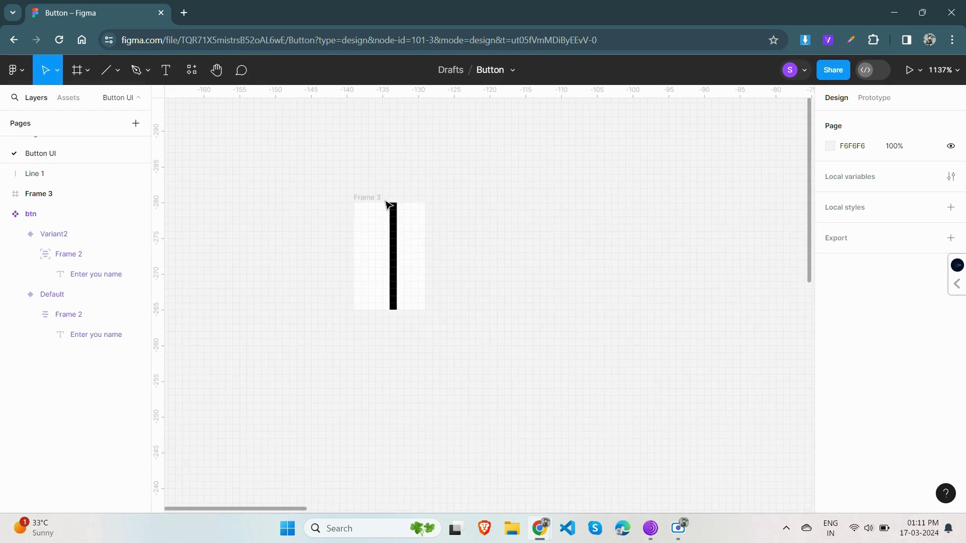
scroll(418, 262, down, 4)
Make Frame 3 a component with a variant, then undo the variant set
click(416, 240)
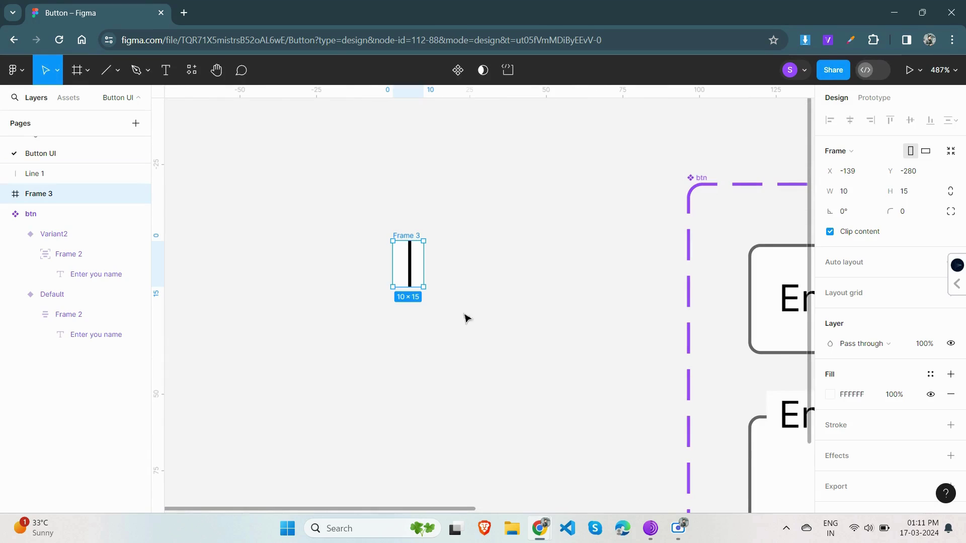
click(456, 76)
click(458, 72)
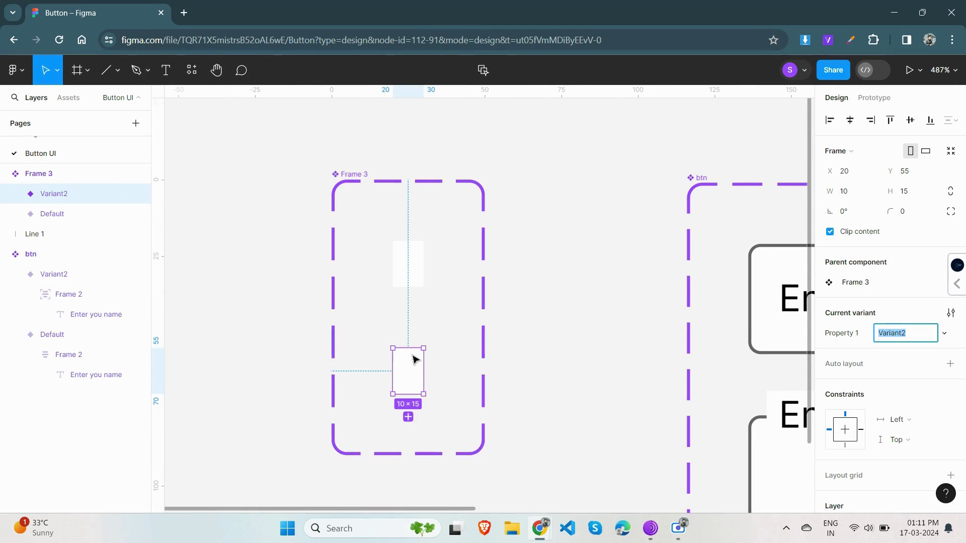
click(420, 280)
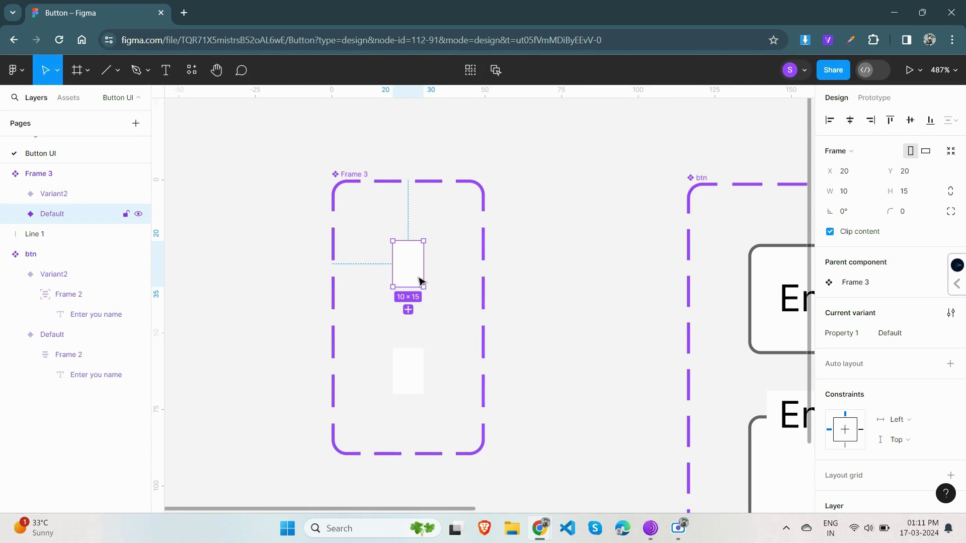
scroll(852, 397, down, 5)
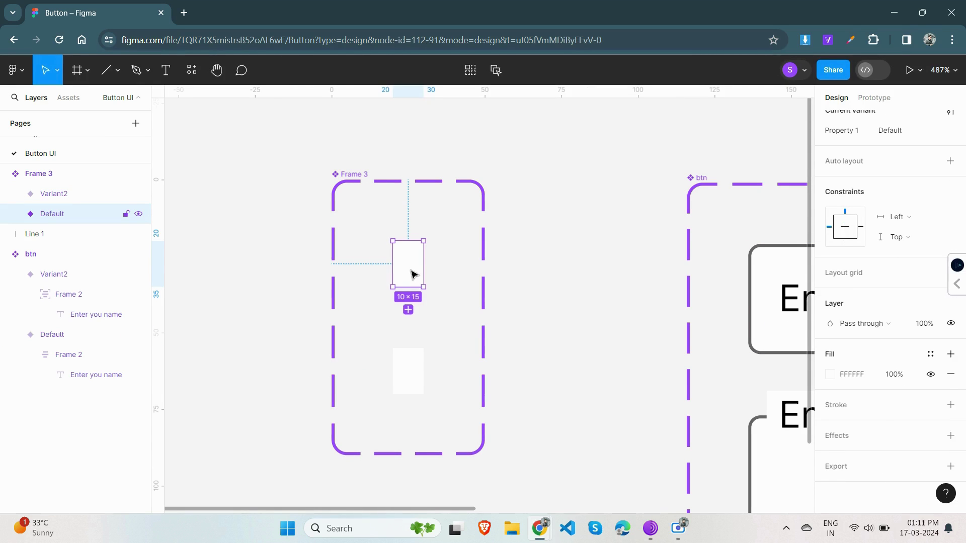
key(ctrl+z)
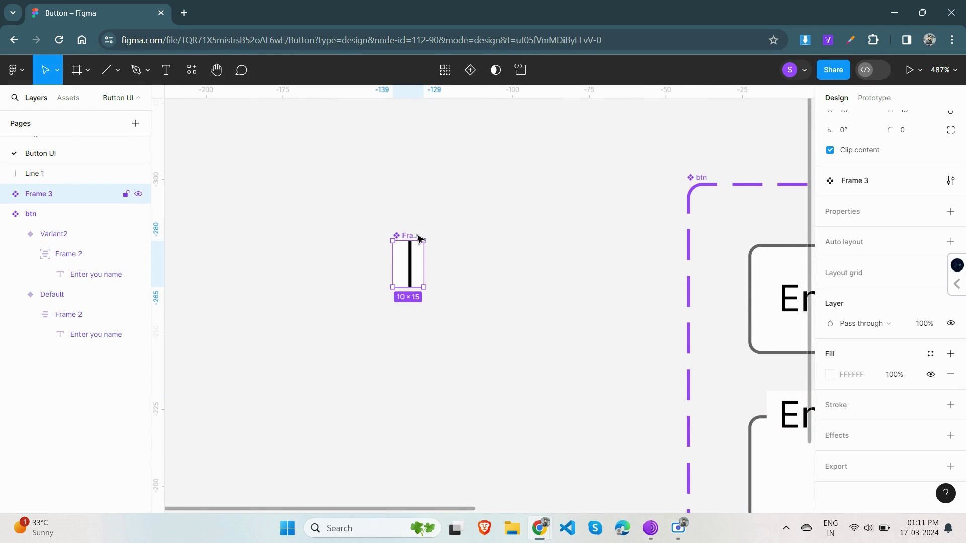
Move Line 1 inside Frame 3, recreate its variants, and select the Default variant
click(47, 175)
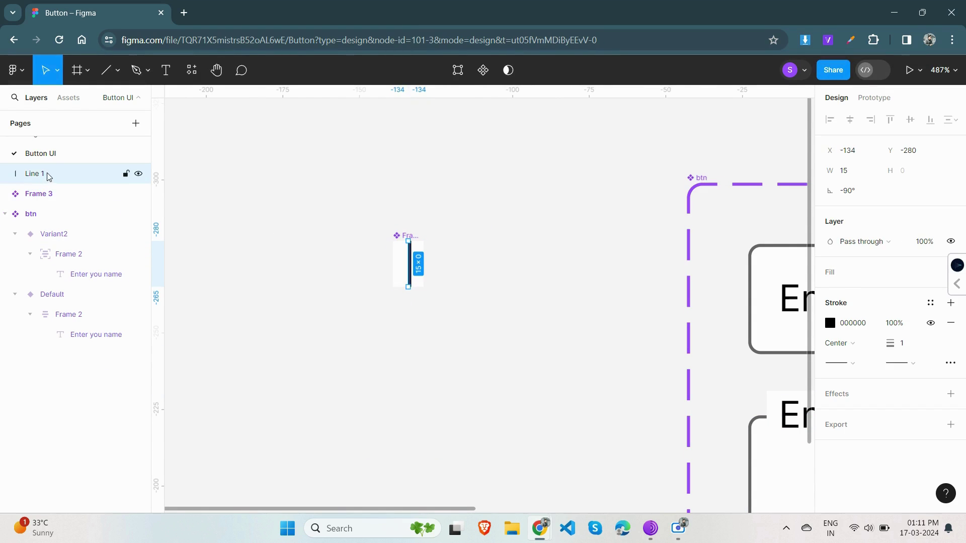
drag(47, 195, 48, 201)
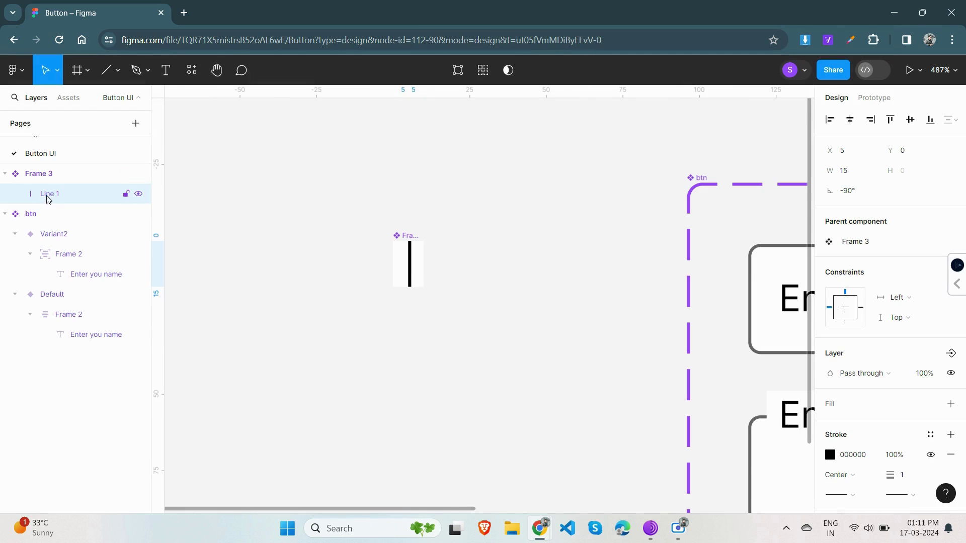
click(452, 259)
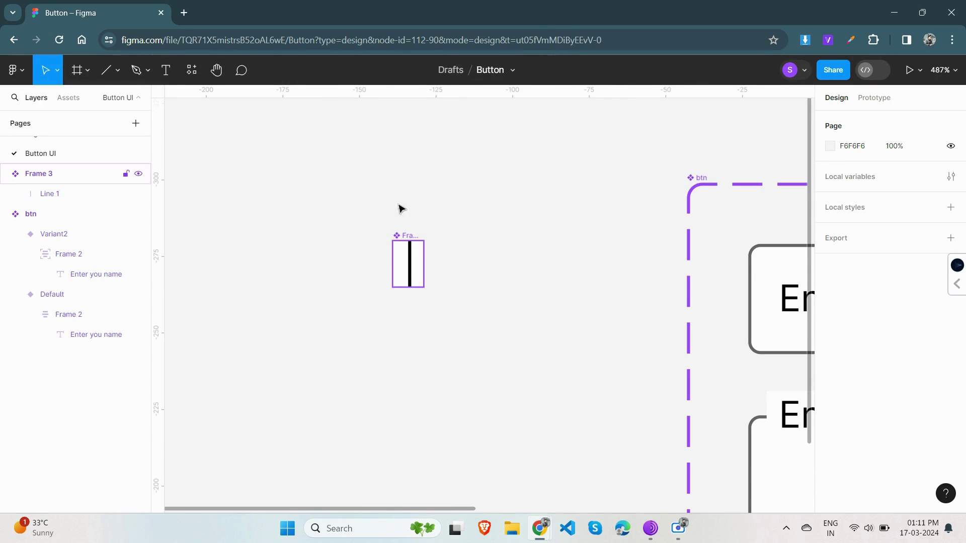
click(408, 261)
click(408, 305)
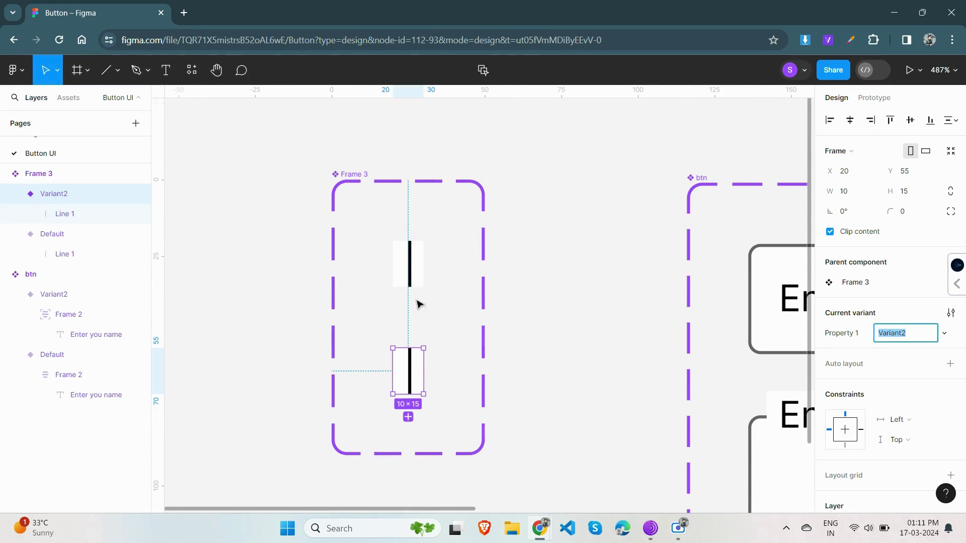
click(416, 269)
scroll(924, 384, down, 2)
scroll(901, 402, down, 2)
scroll(864, 438, up, 5)
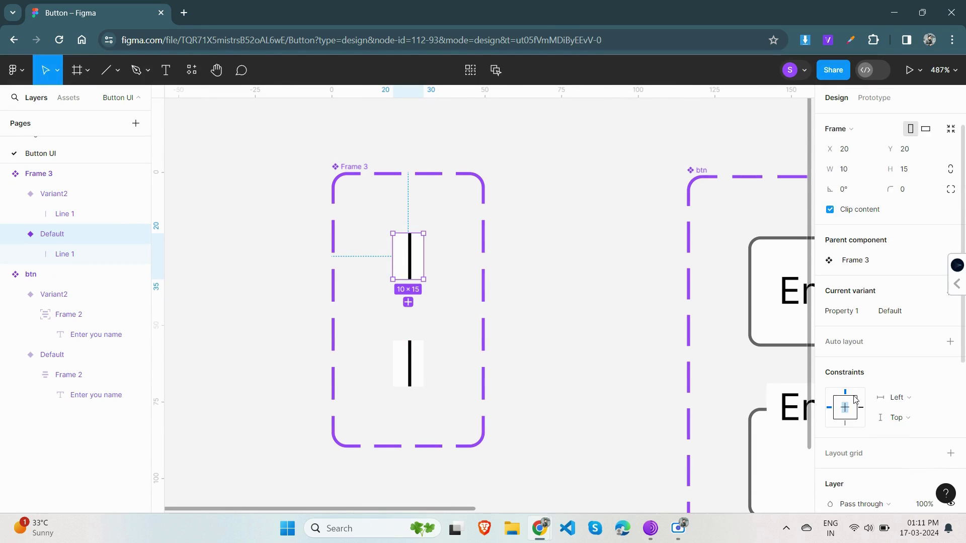
Link the Default cursor variant to Variant2 with a 10ms After delay trigger
click(874, 98)
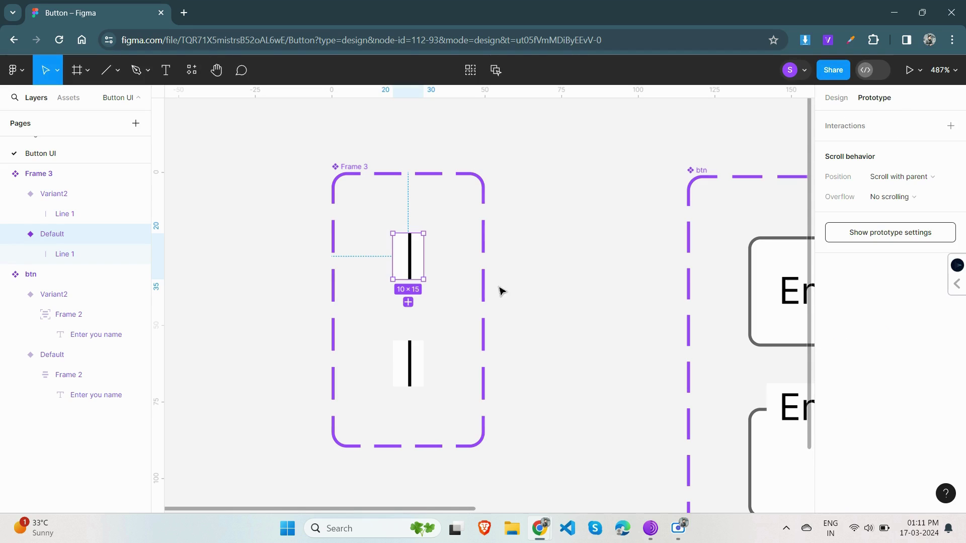
drag(408, 302, 411, 360)
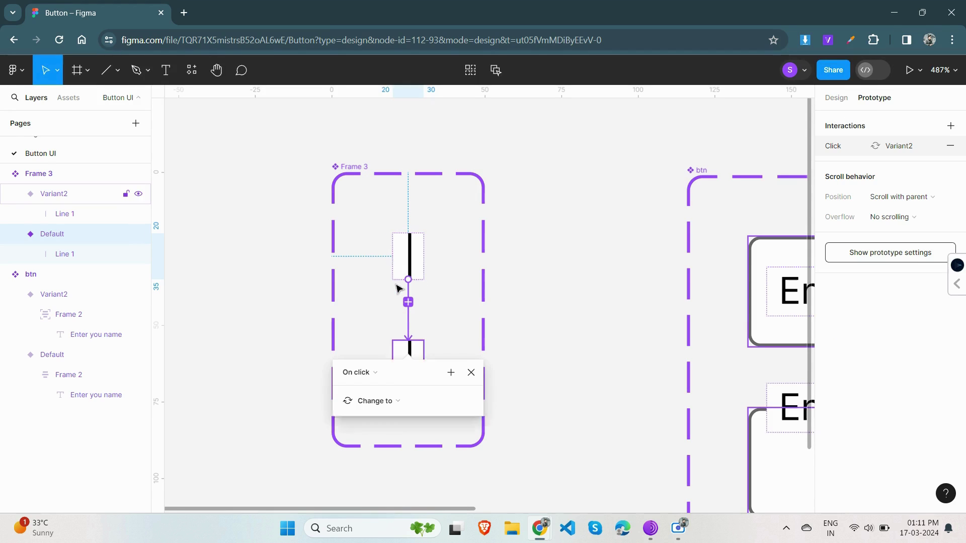
click(377, 373)
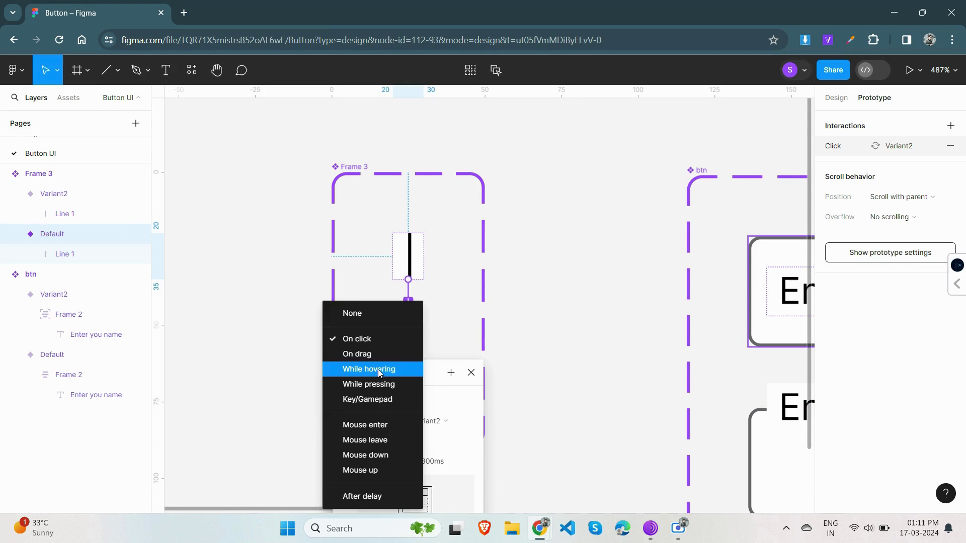
click(382, 499)
click(378, 400)
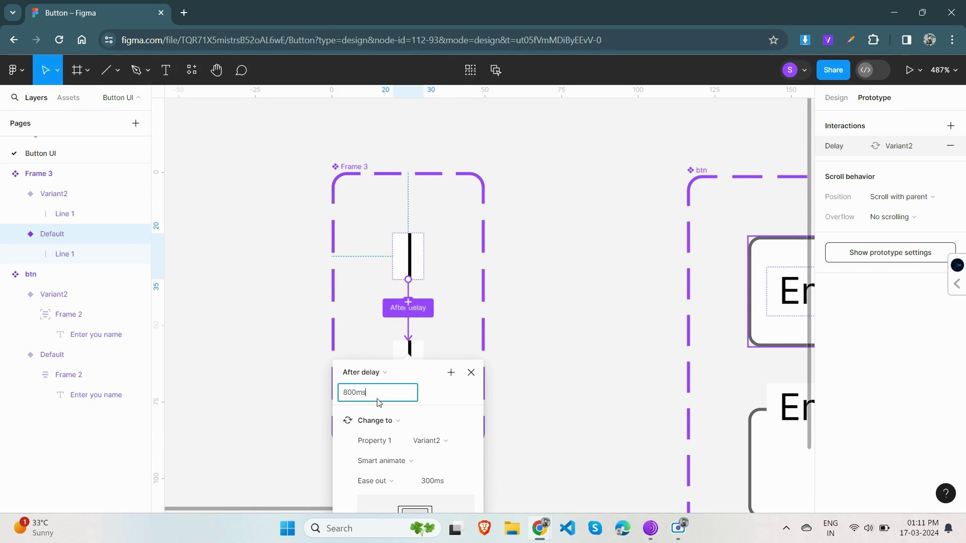
key(Return)
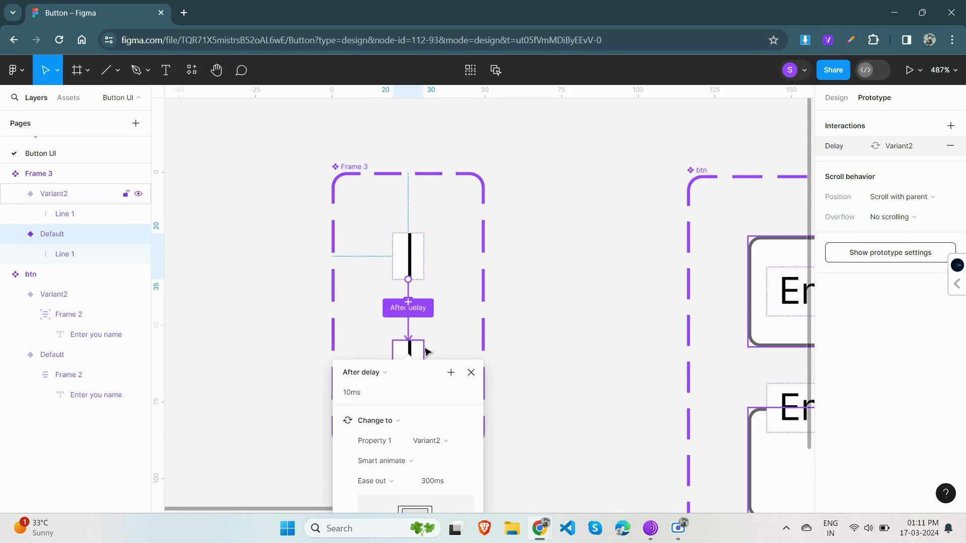
Link Variant2 back to the Default cursor variant with a 10ms After delay trigger
click(412, 346)
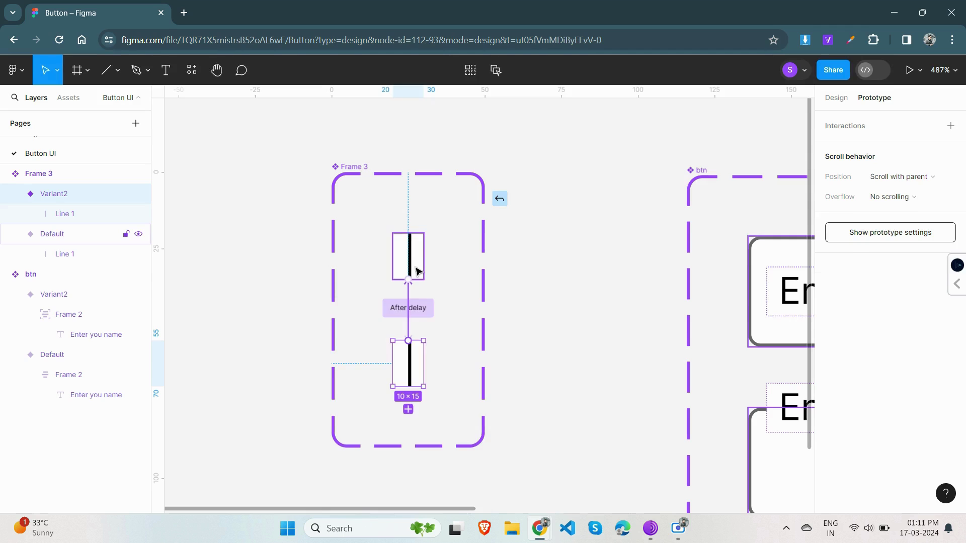
drag(413, 344, 410, 257)
click(361, 314)
click(363, 467)
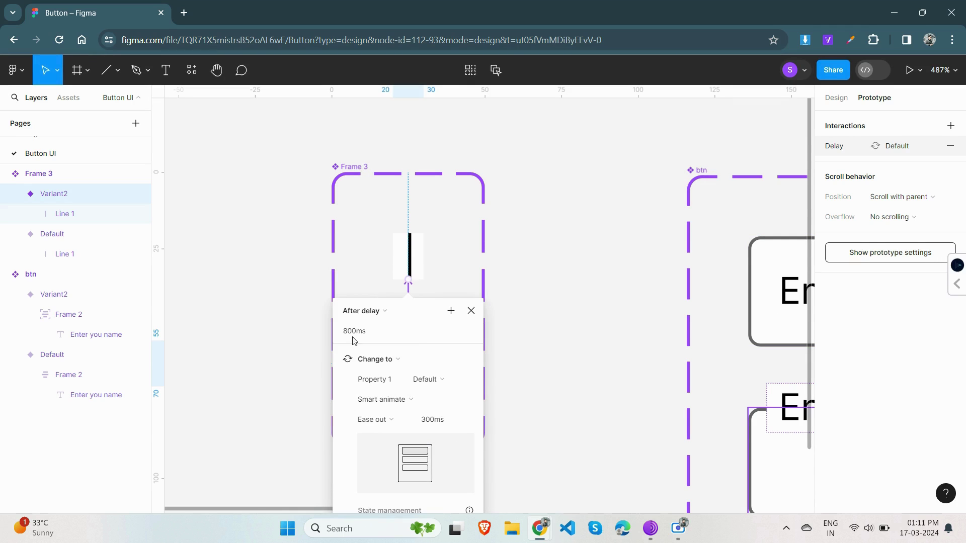
click(380, 330)
text(0)
key(Return)
click(471, 312)
Hide the cursor line's stroke in Frame 3's Variant2
double_click(410, 363)
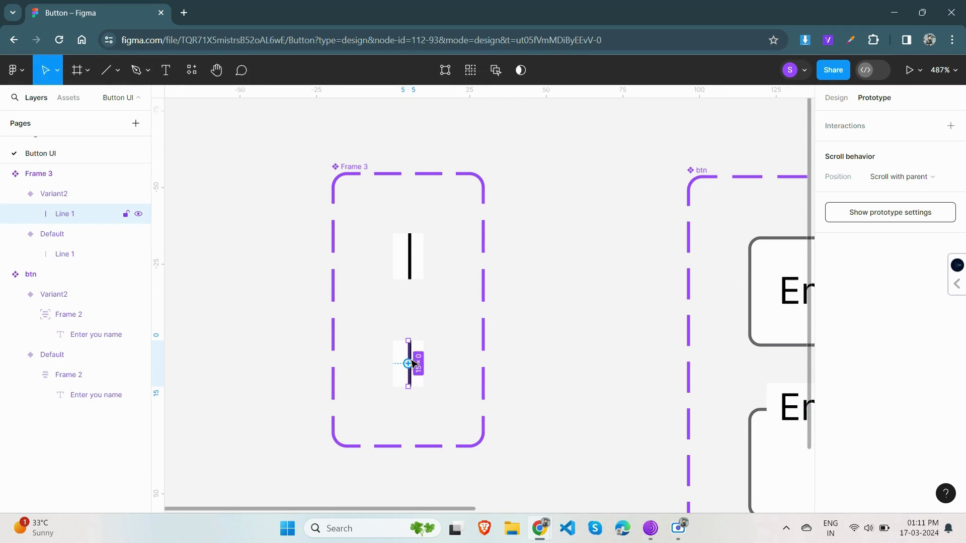
click(836, 97)
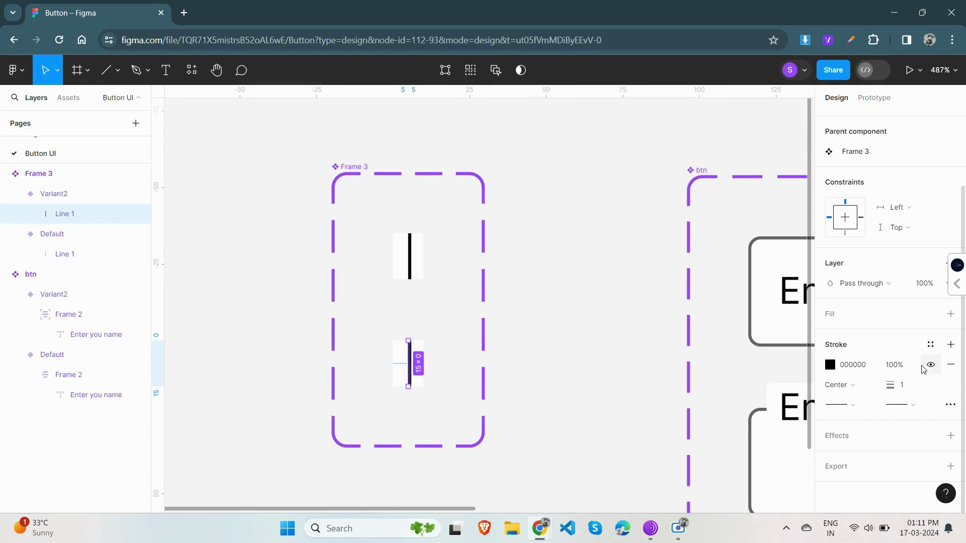
click(930, 364)
Paste a Frame 3 cursor instance into btn's Variant2 input
click(423, 278)
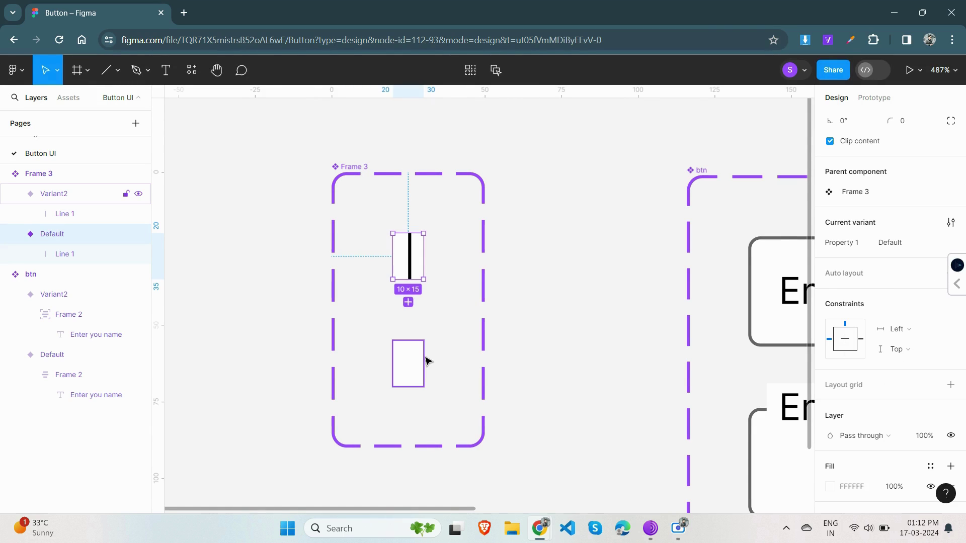
scroll(486, 349, right, 5)
scroll(579, 315, down, 3)
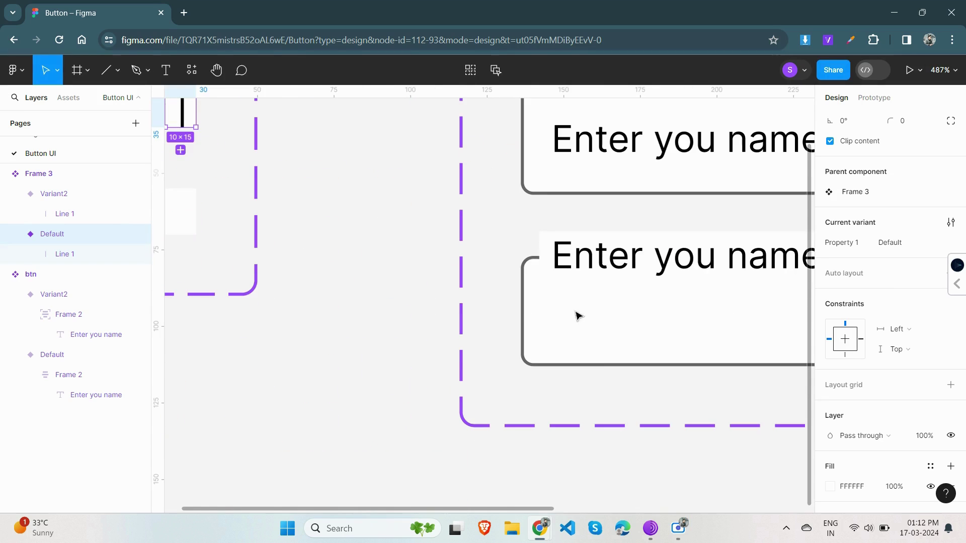
click(583, 315)
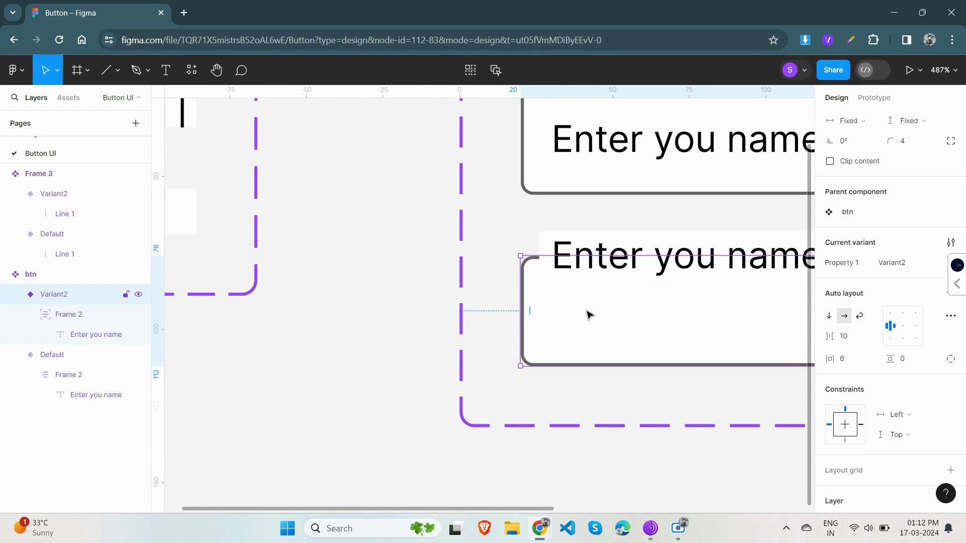
key(ctrl+v)
Make Variant2's floating 'Enter you name' label text grey
click(389, 239)
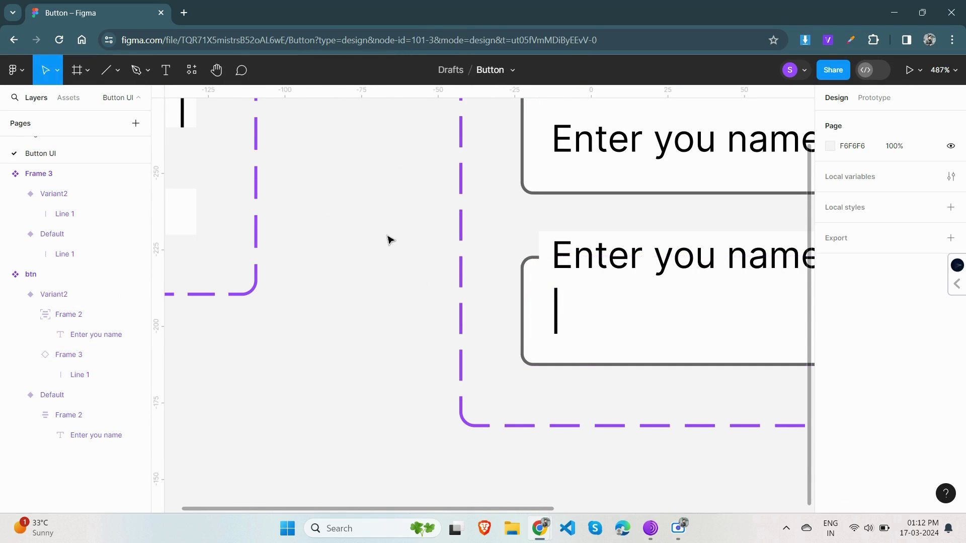
scroll(388, 240, down, 3)
scroll(389, 239, right, 1)
click(546, 257)
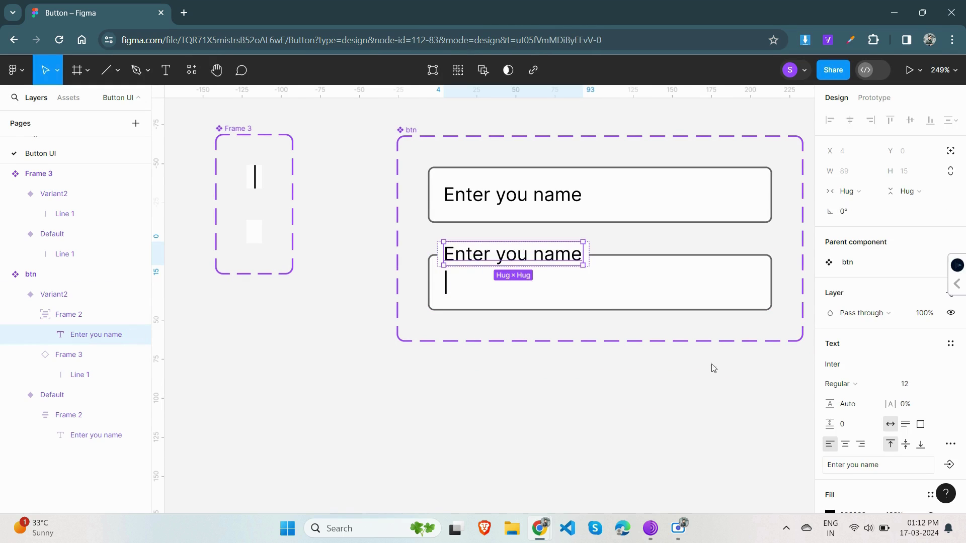
scroll(886, 443, down, 3)
click(855, 374)
text(666)
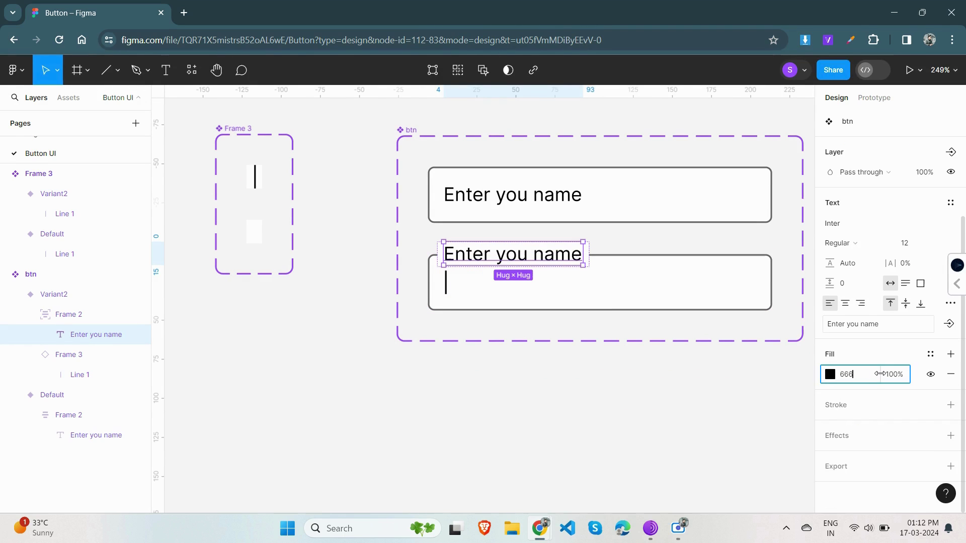
drag(880, 374, 722, 383)
Set the Default variant's placeholder text colour to 666666
click(566, 204)
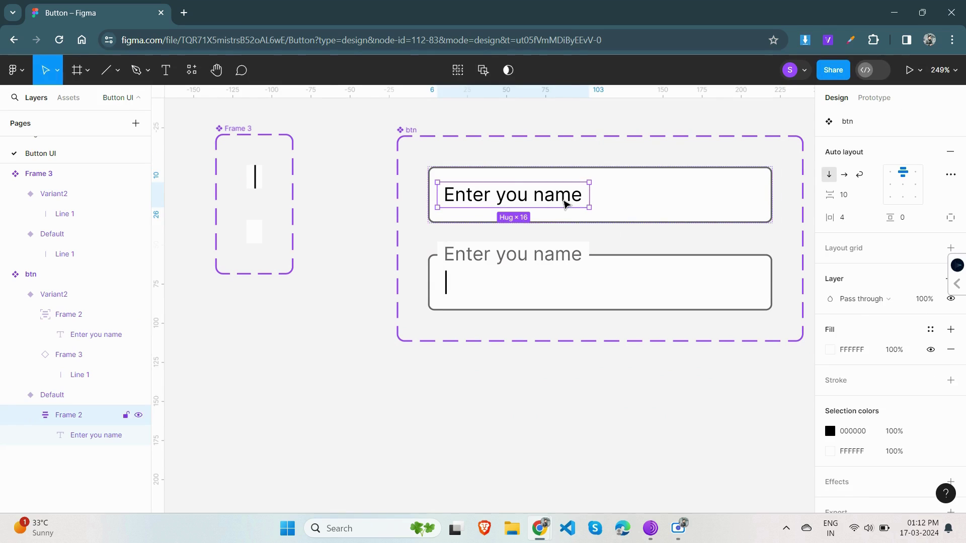
click(864, 435)
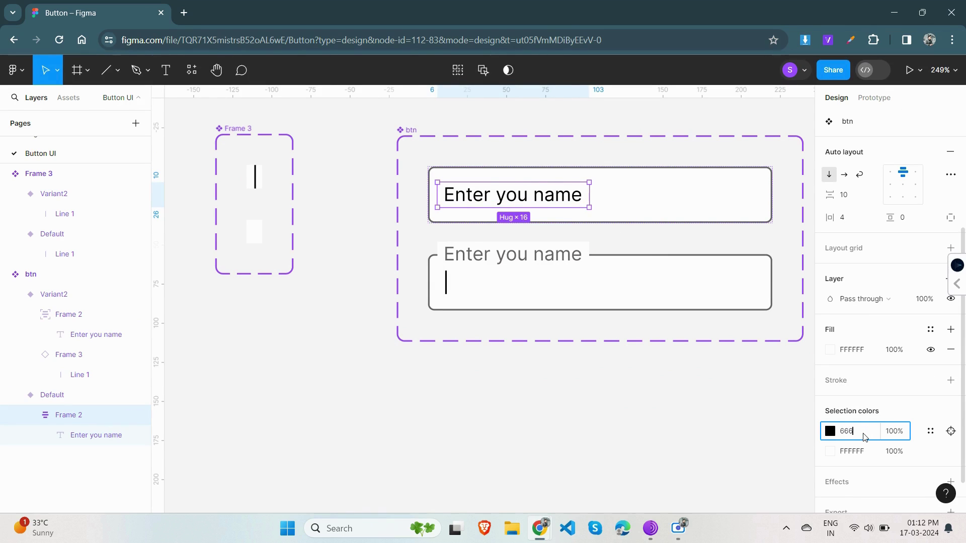
text(666666)
key(Return)
click(613, 418)
ctrl+scroll(613, 419, down, 3)
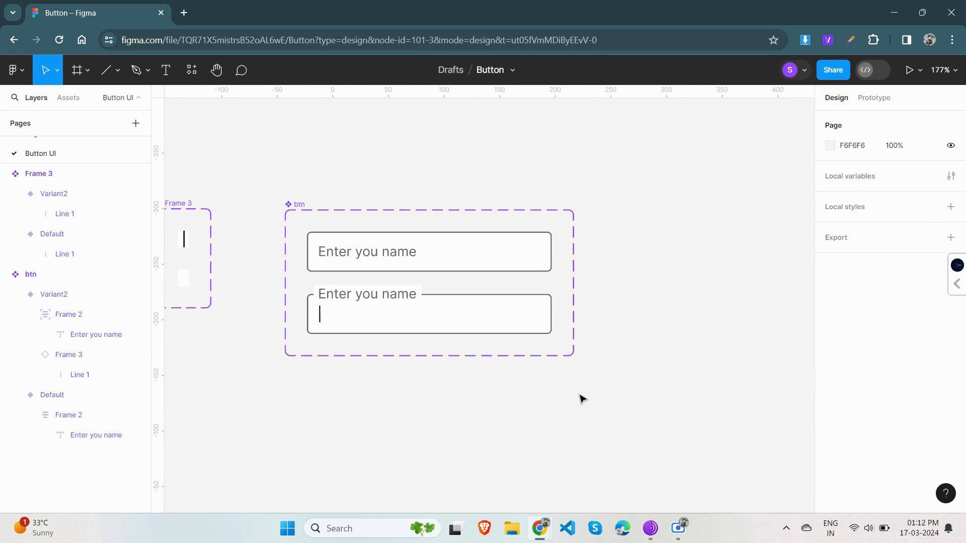
scroll(578, 397, right, 5)
Draw a new 400×400 frame, Frame 4, beside the btn component
scroll(585, 401, down, 1)
key(f)
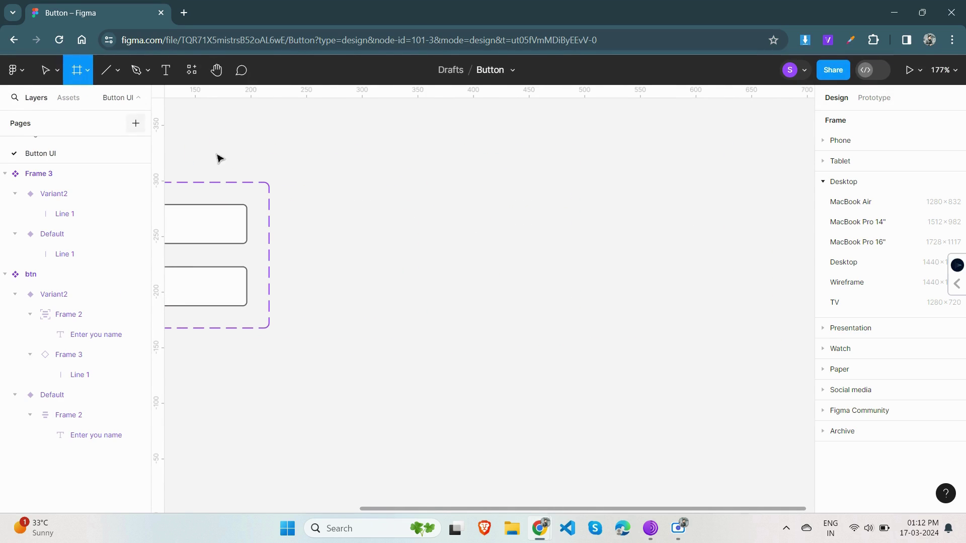
drag(360, 157, 617, 413)
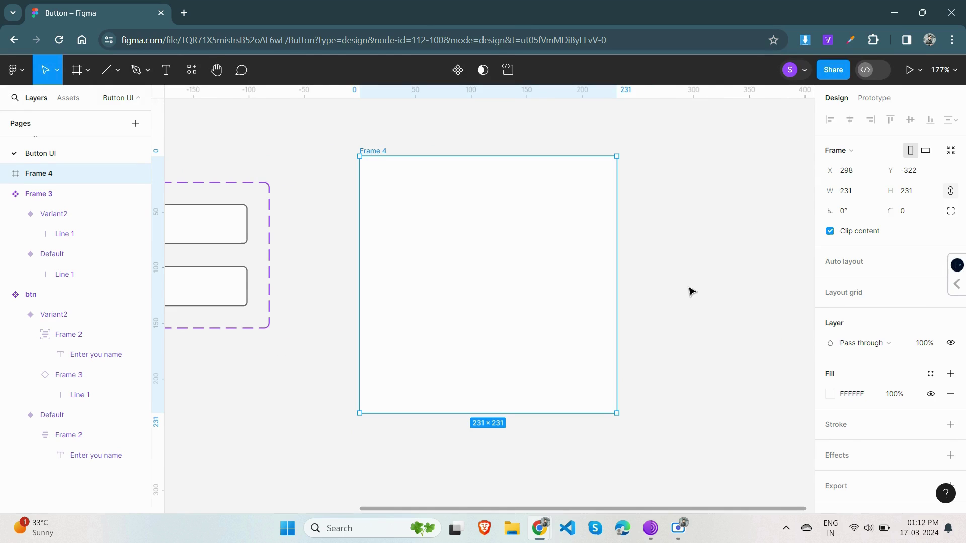
click(917, 192)
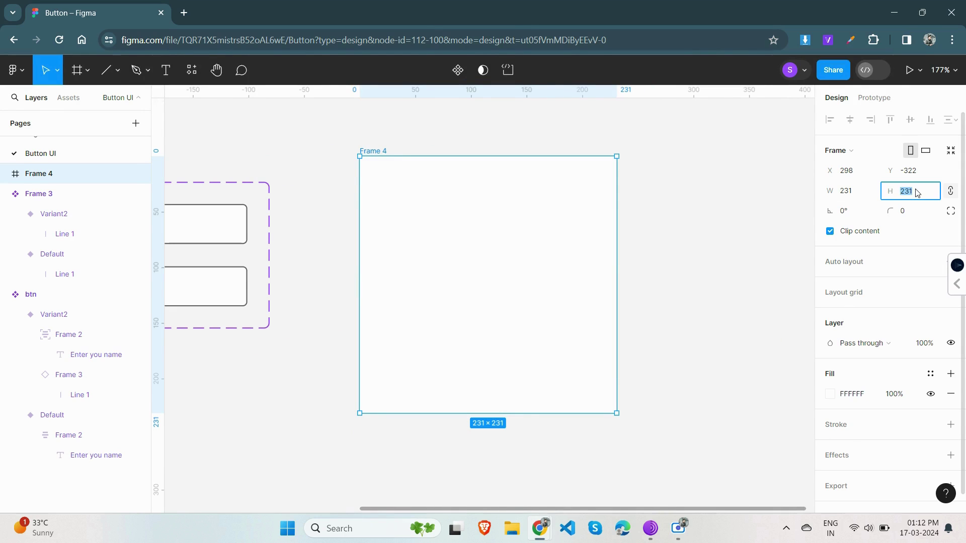
text(400)
key(Return)
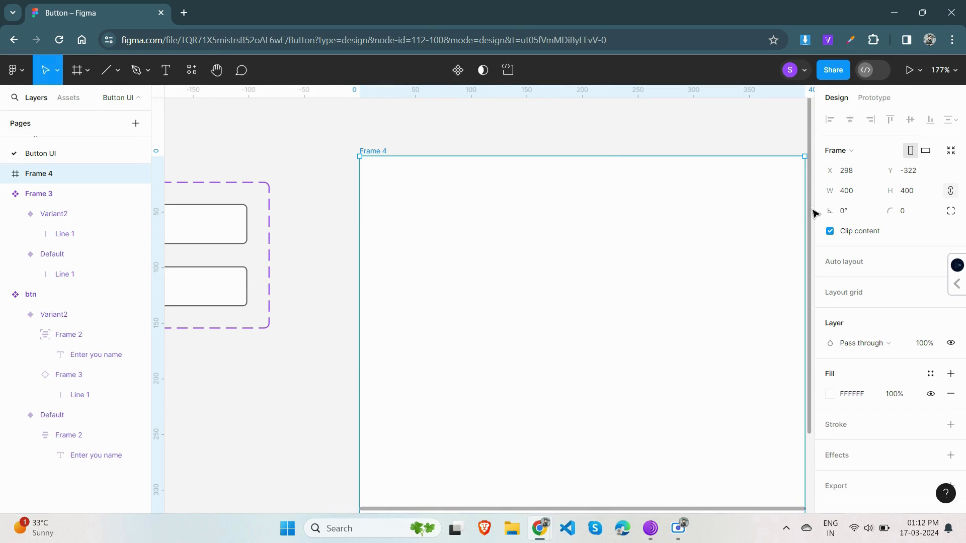
Paste a btn input instance into Frame 4 and centre it vertically
scroll(389, 280, down, 3)
click(340, 282)
click(317, 311)
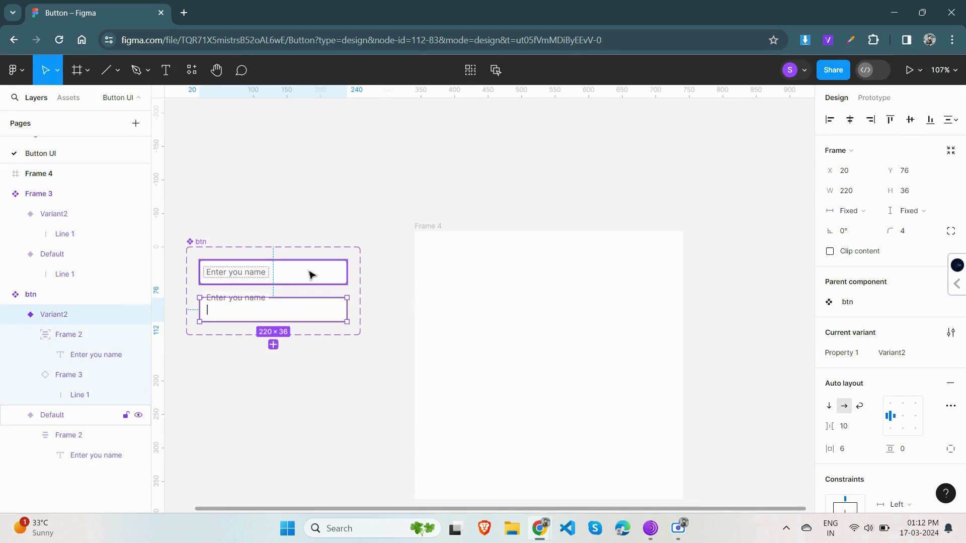
click(313, 274)
click(517, 340)
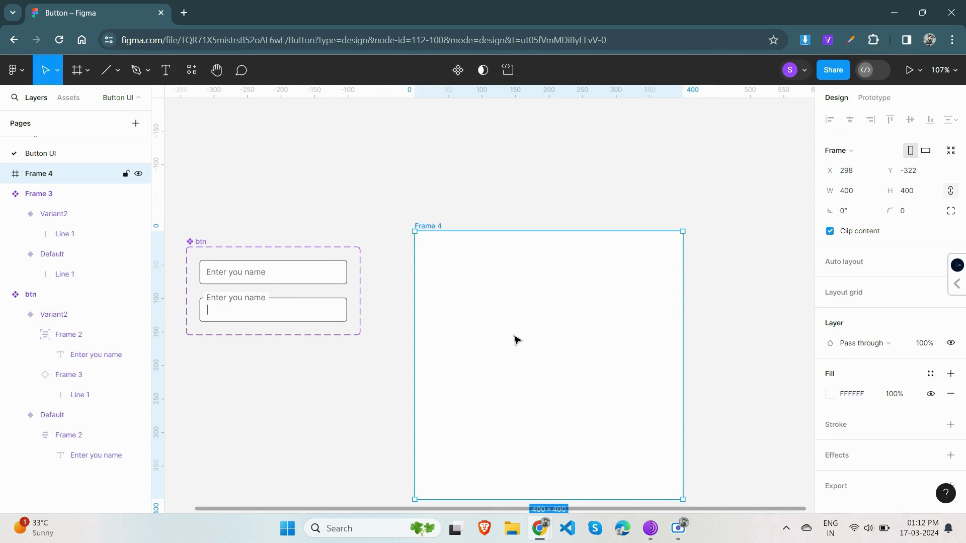
key(ctrl+v)
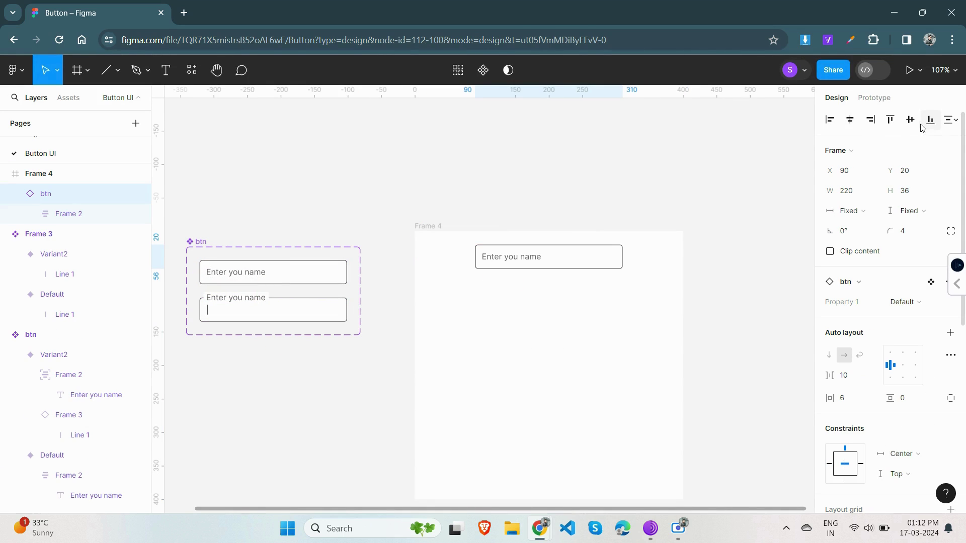
click(911, 119)
click(443, 227)
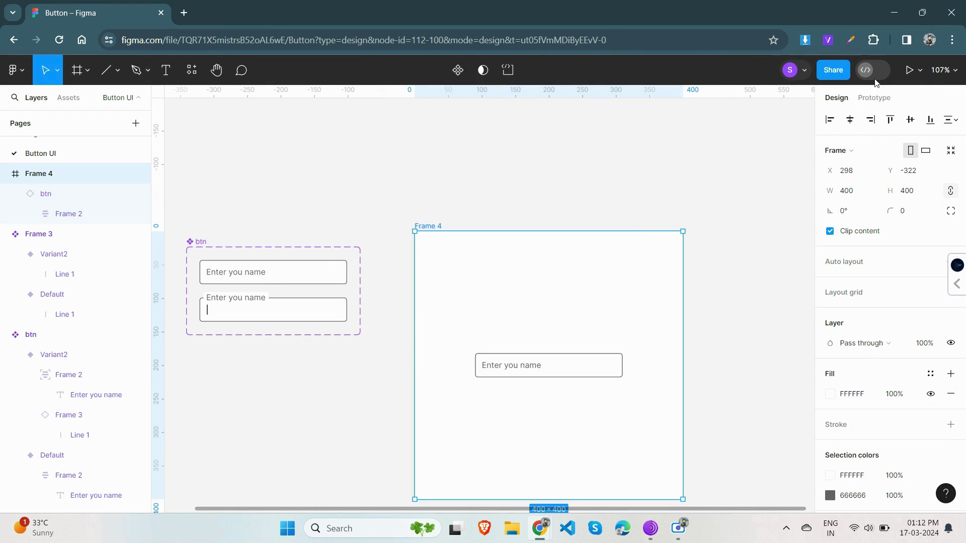
Preview Frame 4 at fill-screen zoom and focus the input so its label floats above the cursor
click(909, 71)
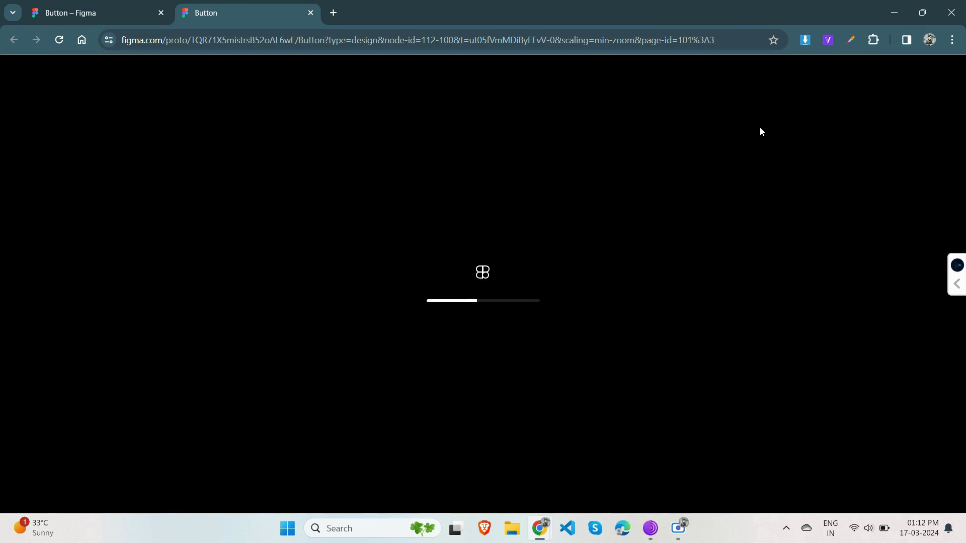
key(z)
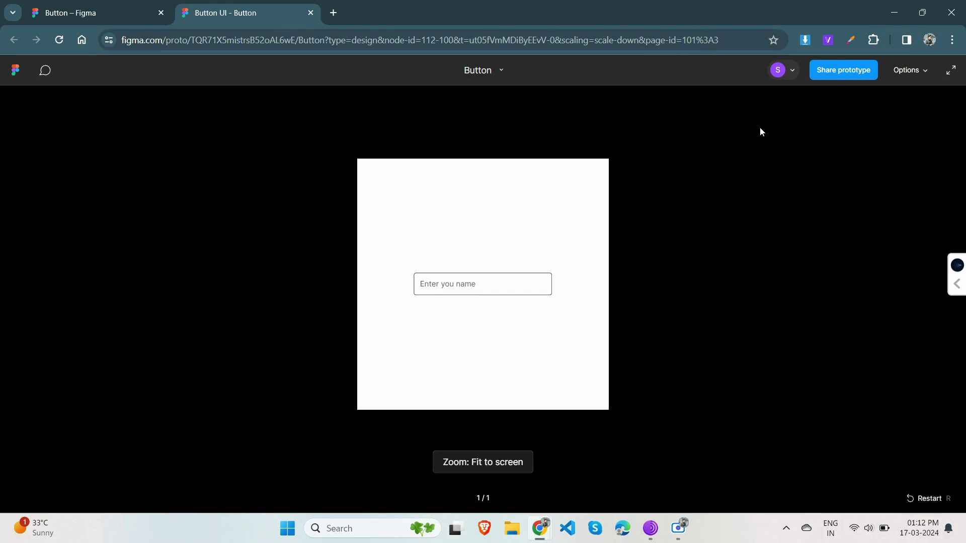
key(z)
key(z)
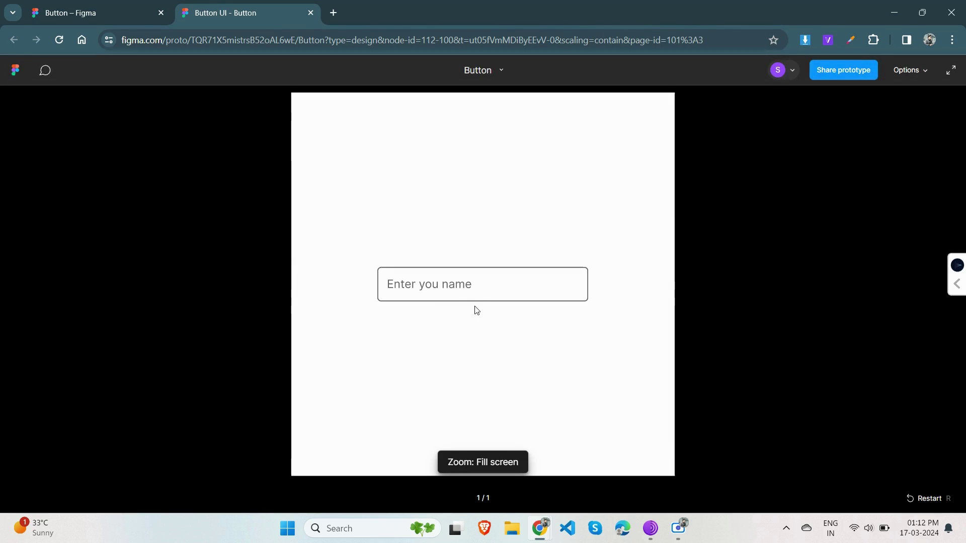
click(418, 294)
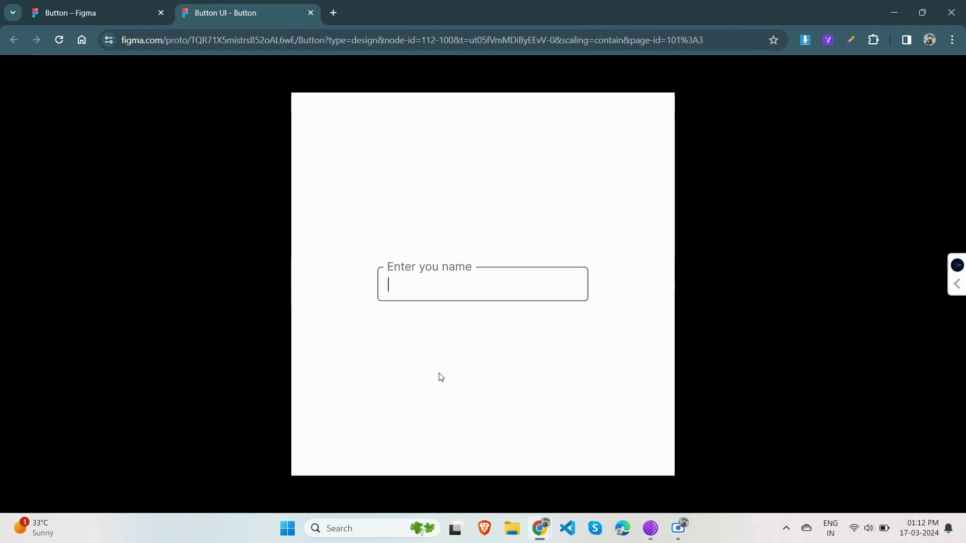